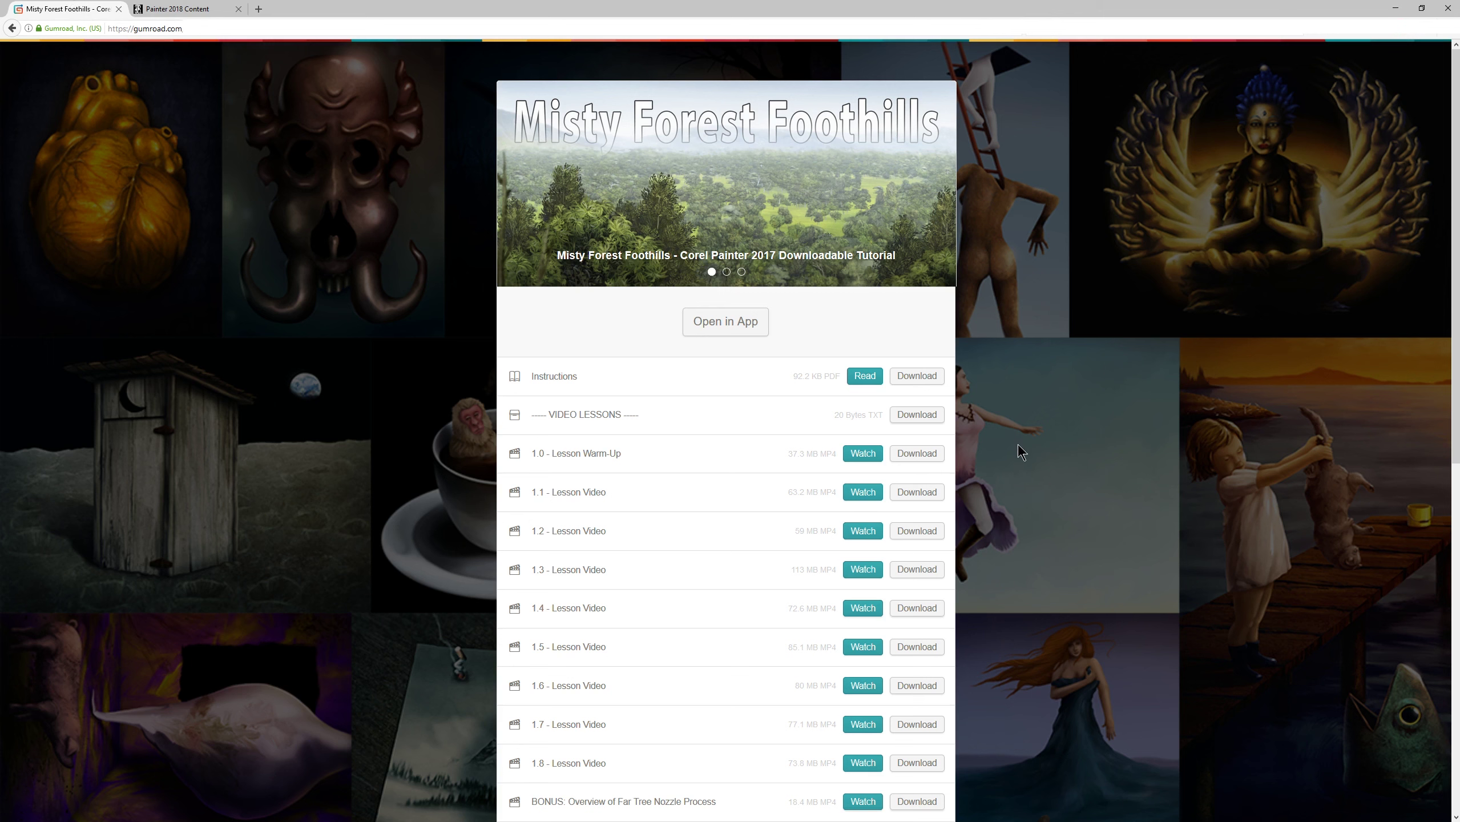
Step: Examine the resource files on the Misty Forest Foothills download page, including the Painter 2017 and 2018 Workspace & Brushes entries
scroll(1019, 446, "down", 5)
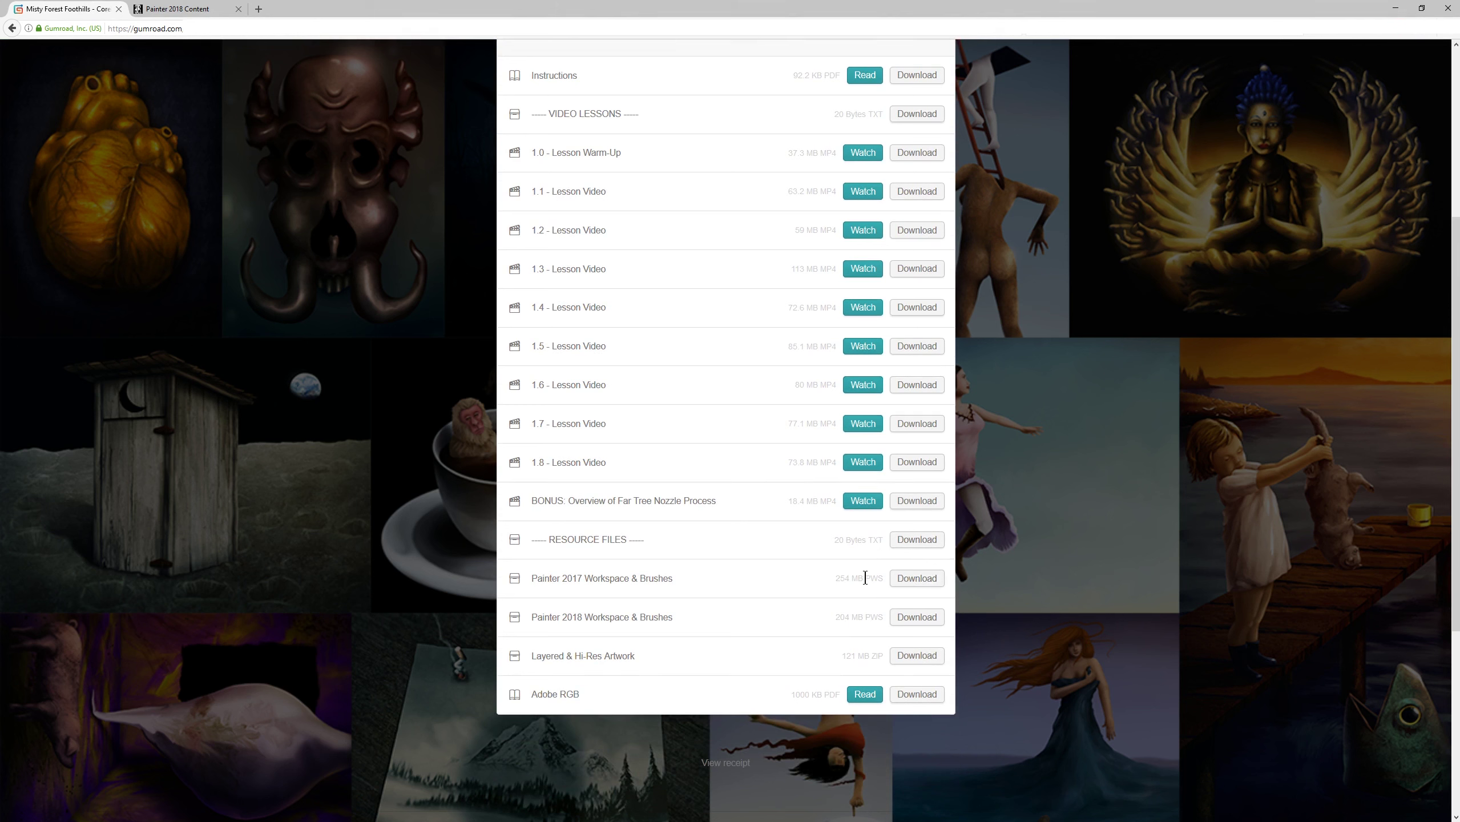
left_click_drag(864, 578, 888, 579)
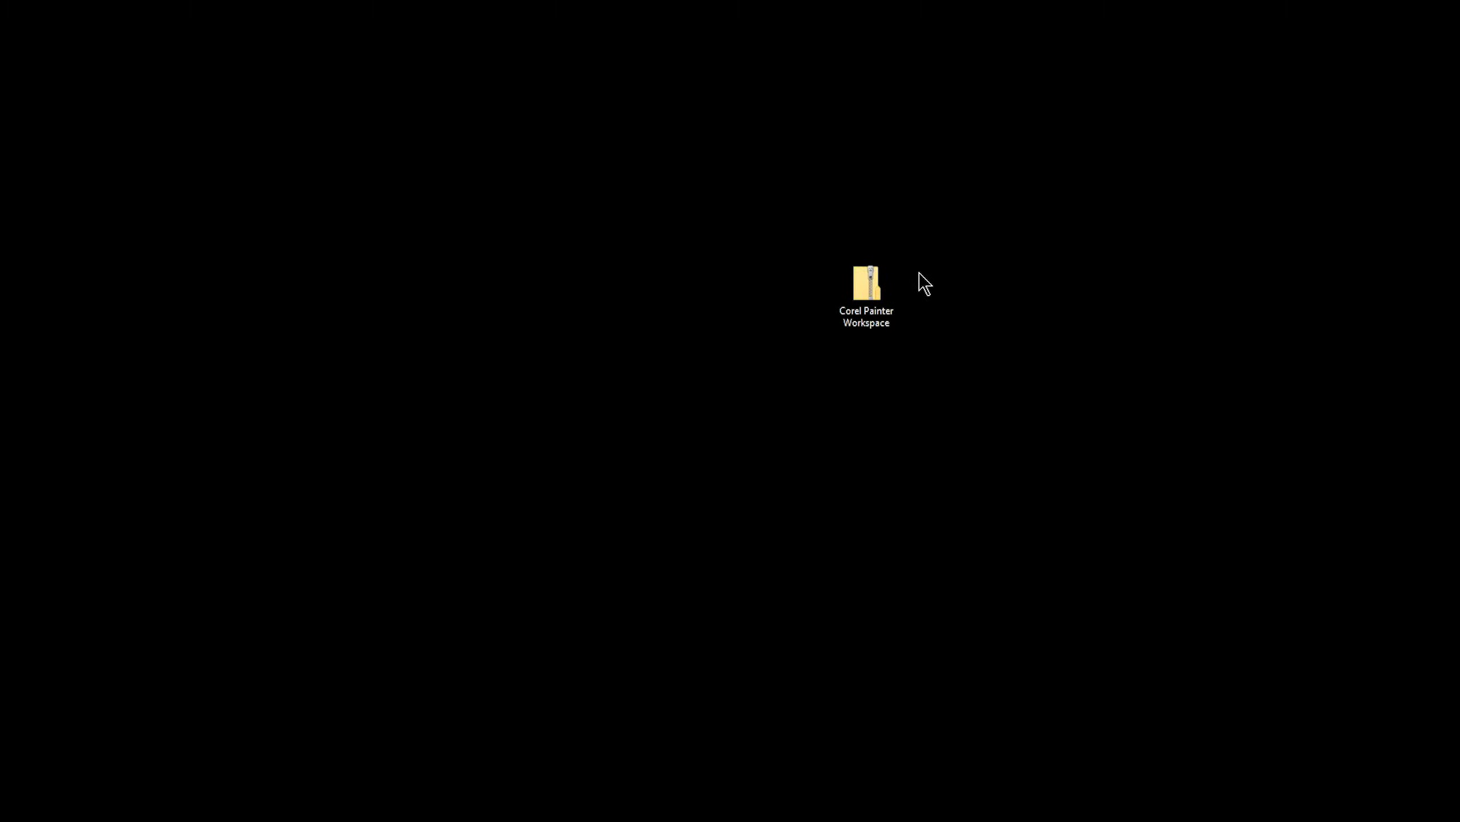
Step: Extract the zipped Corel Painter Workspace folder to the desktop and select the AR2018-7-10 workspace file among the extracted files
double_click(861, 281)
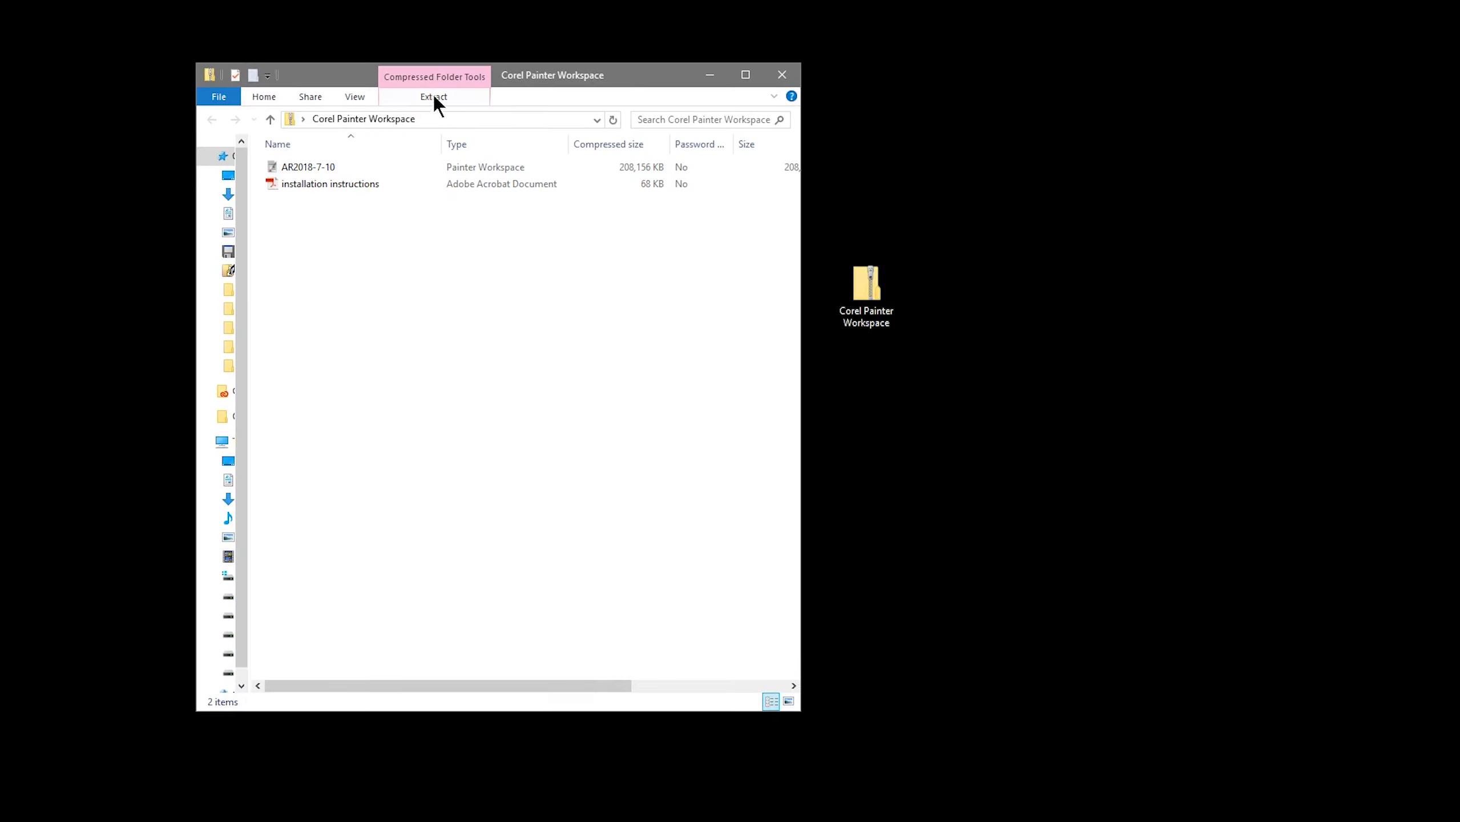
left_click(434, 96)
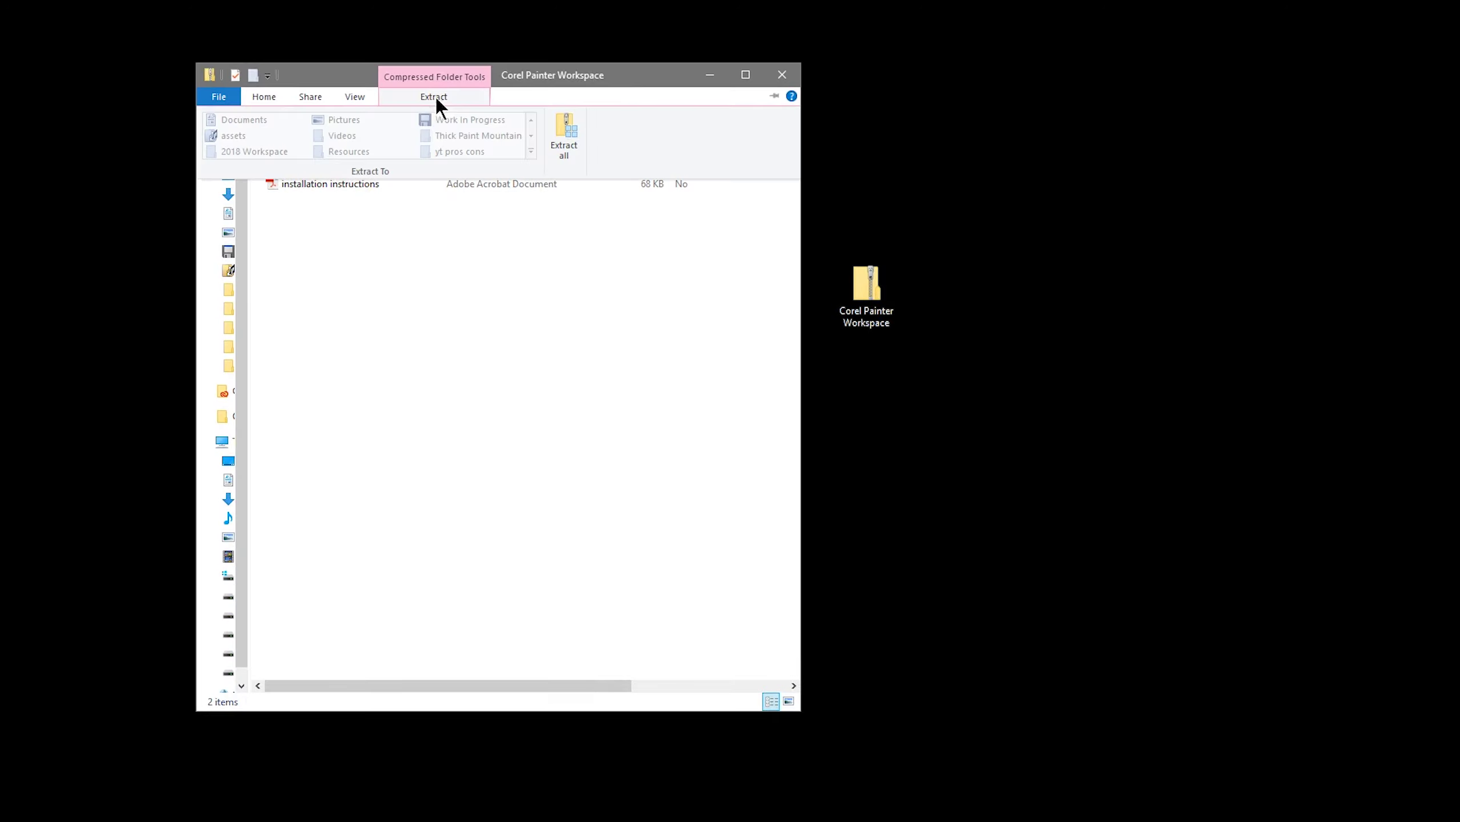
left_click(568, 144)
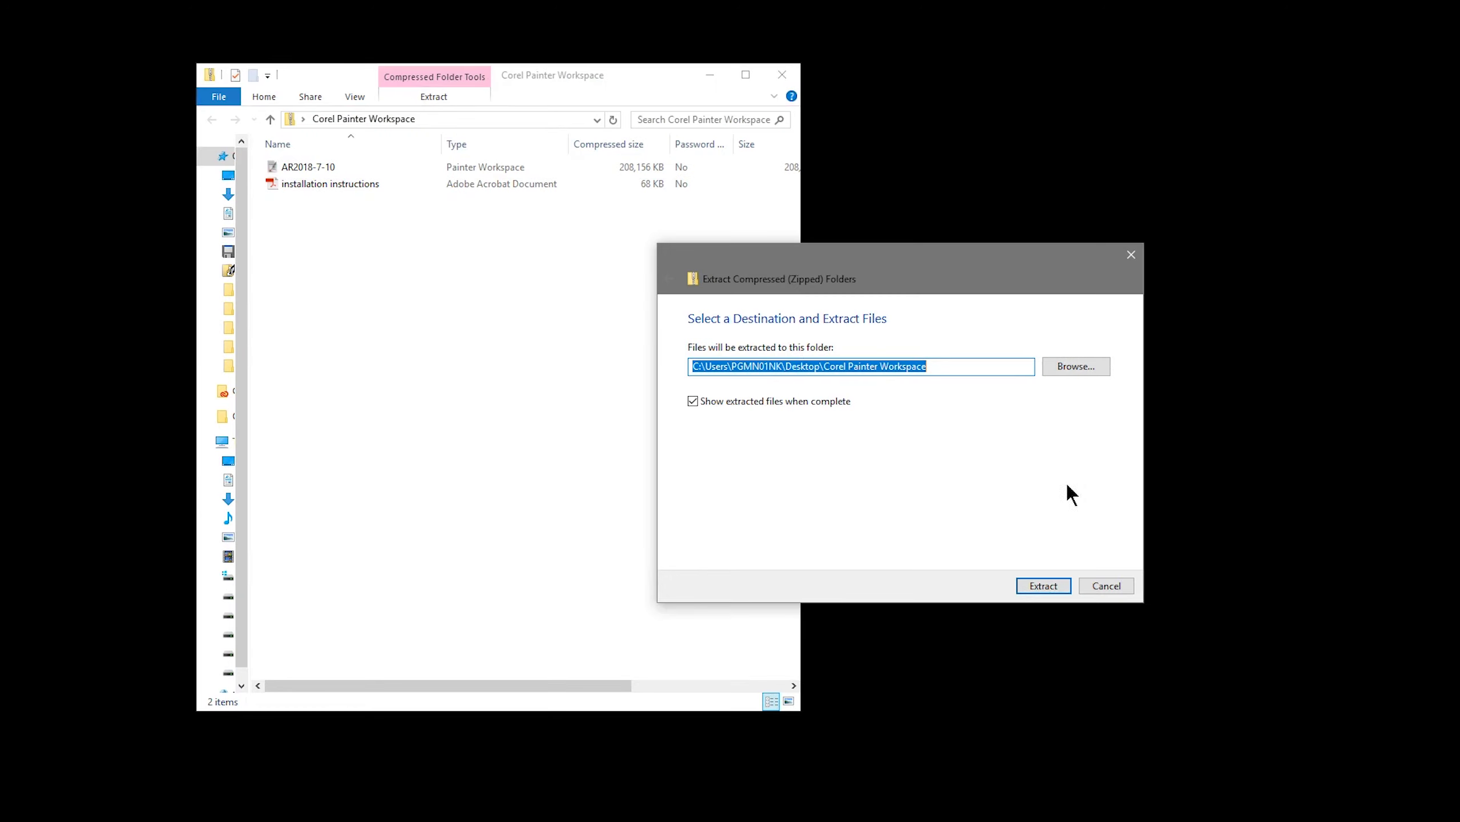
left_click(1043, 588)
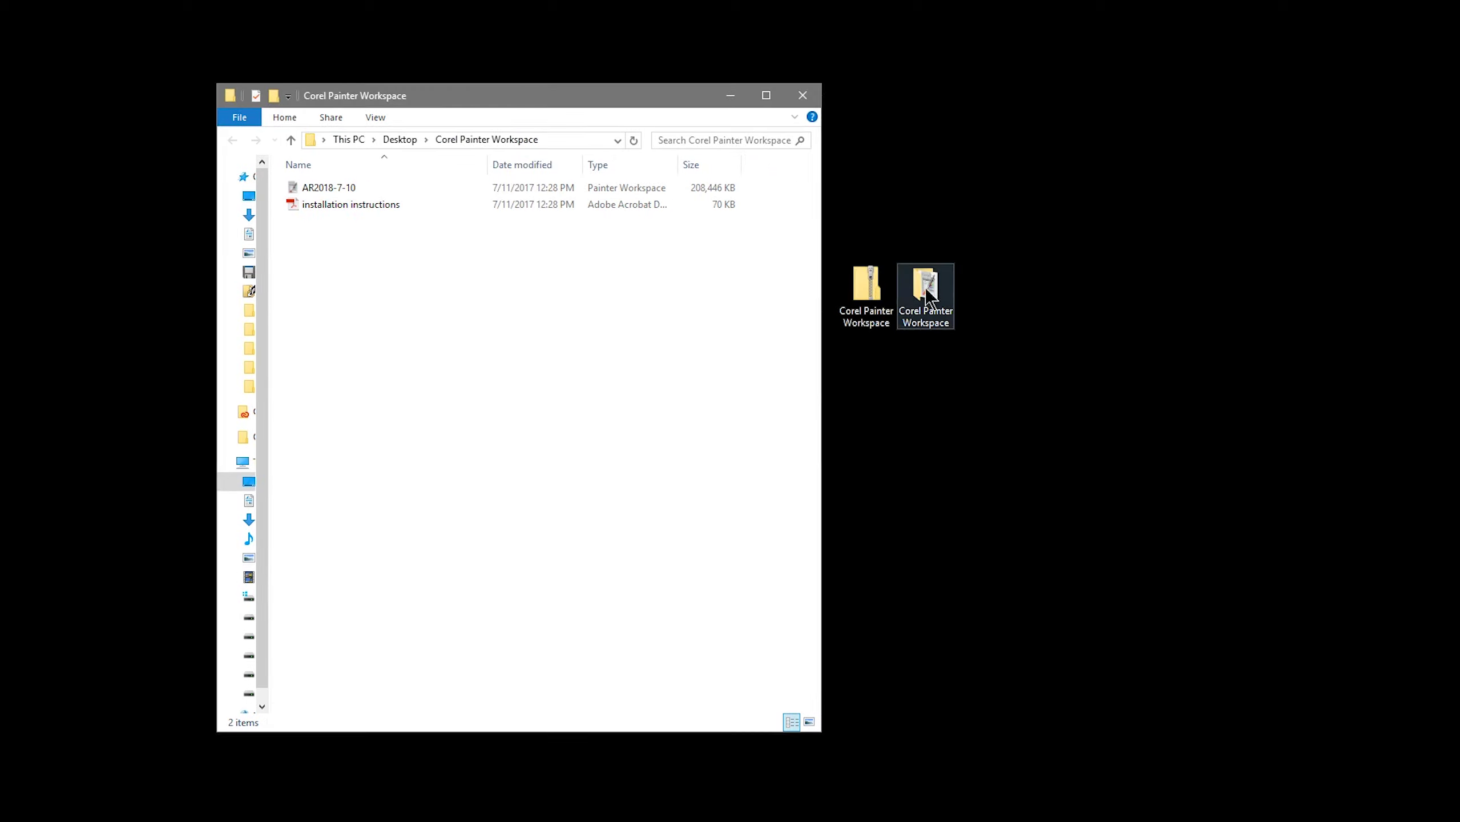
left_click(344, 188)
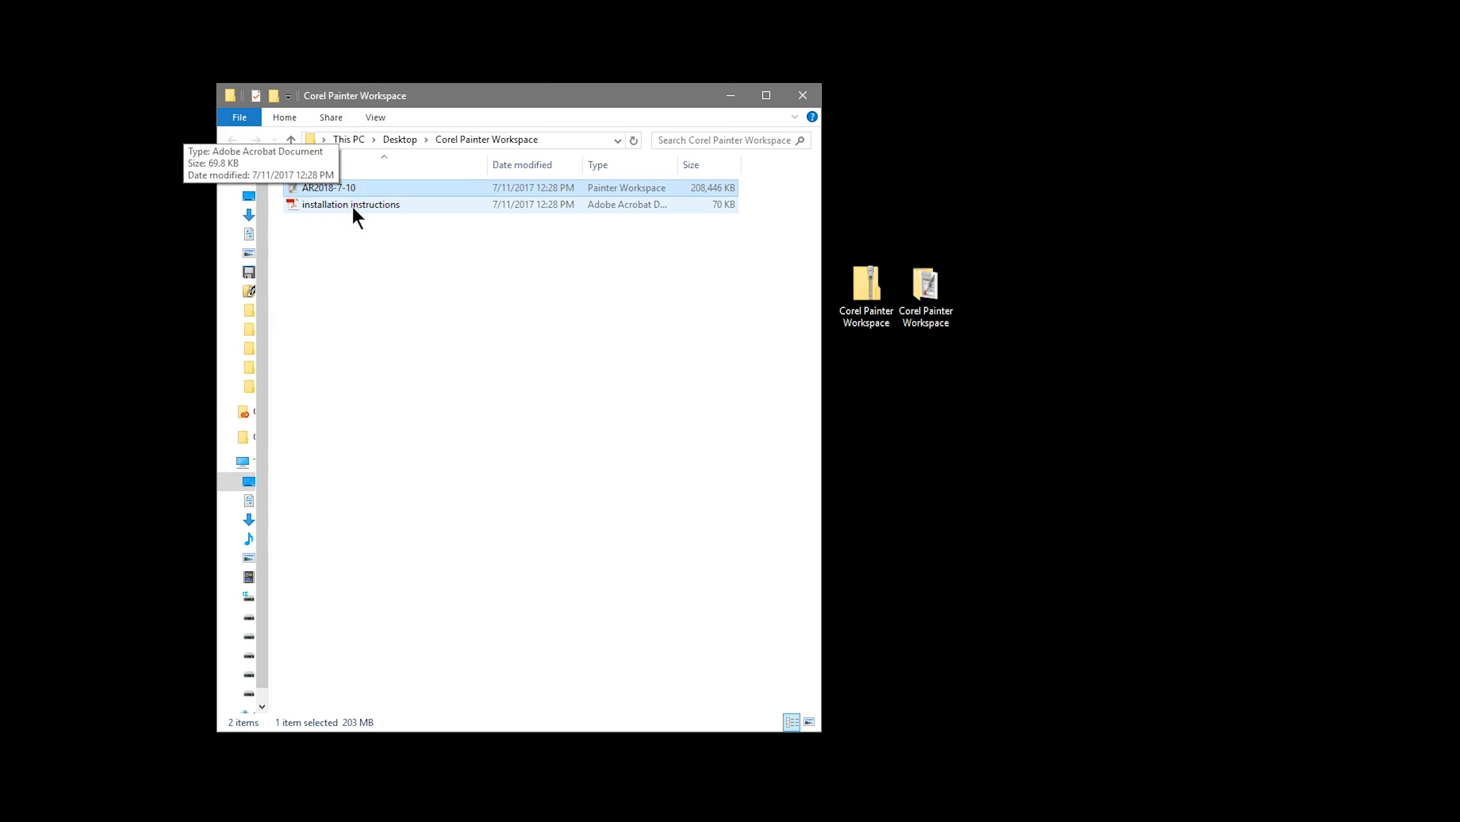
left_click(356, 190)
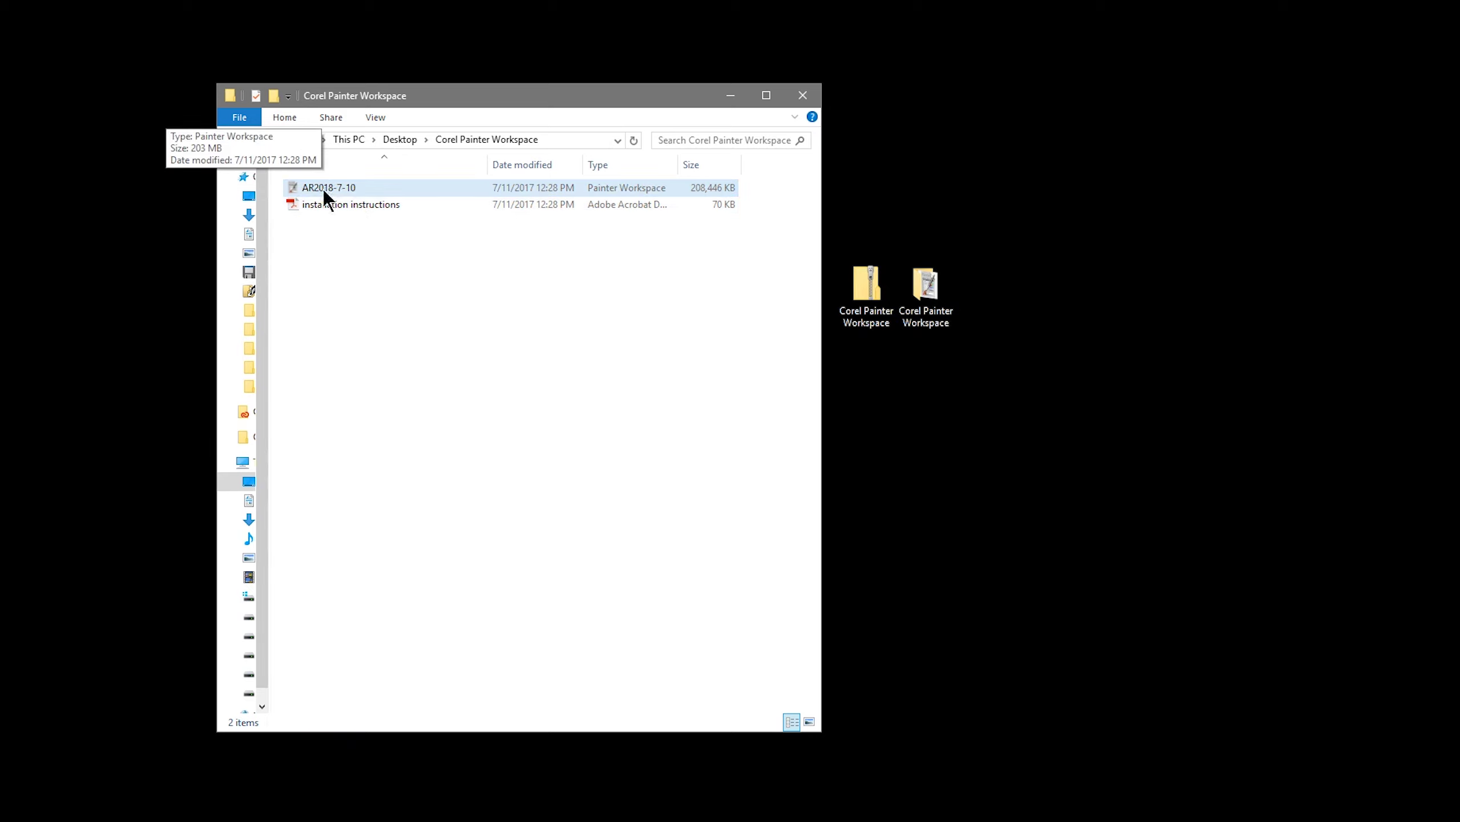
double_click(359, 192)
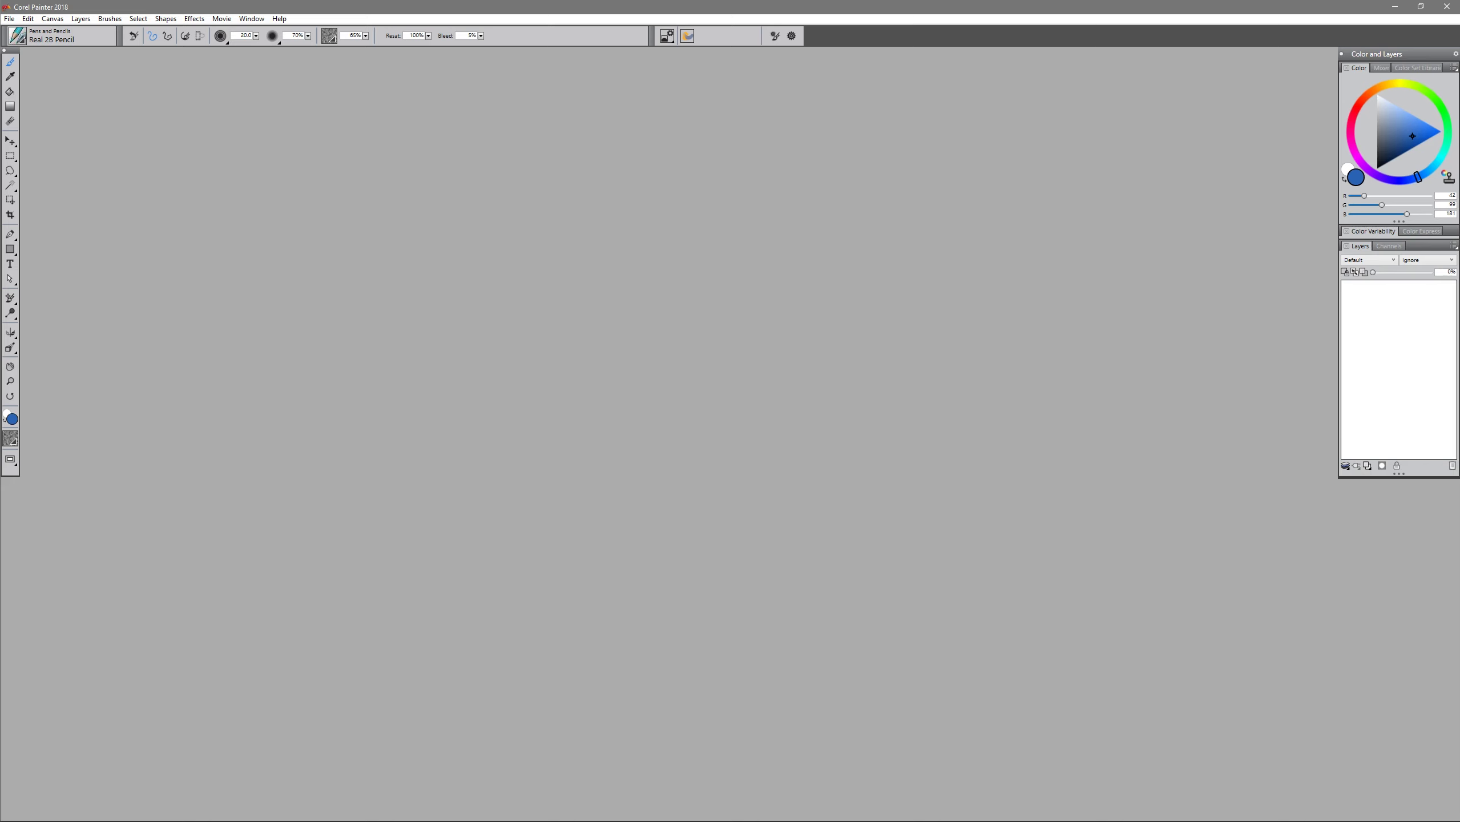
Step: Export the current workspace as Default, in Painter Workspace (*.pws) format, to the 2018 Workspace folder
left_click(251, 19)
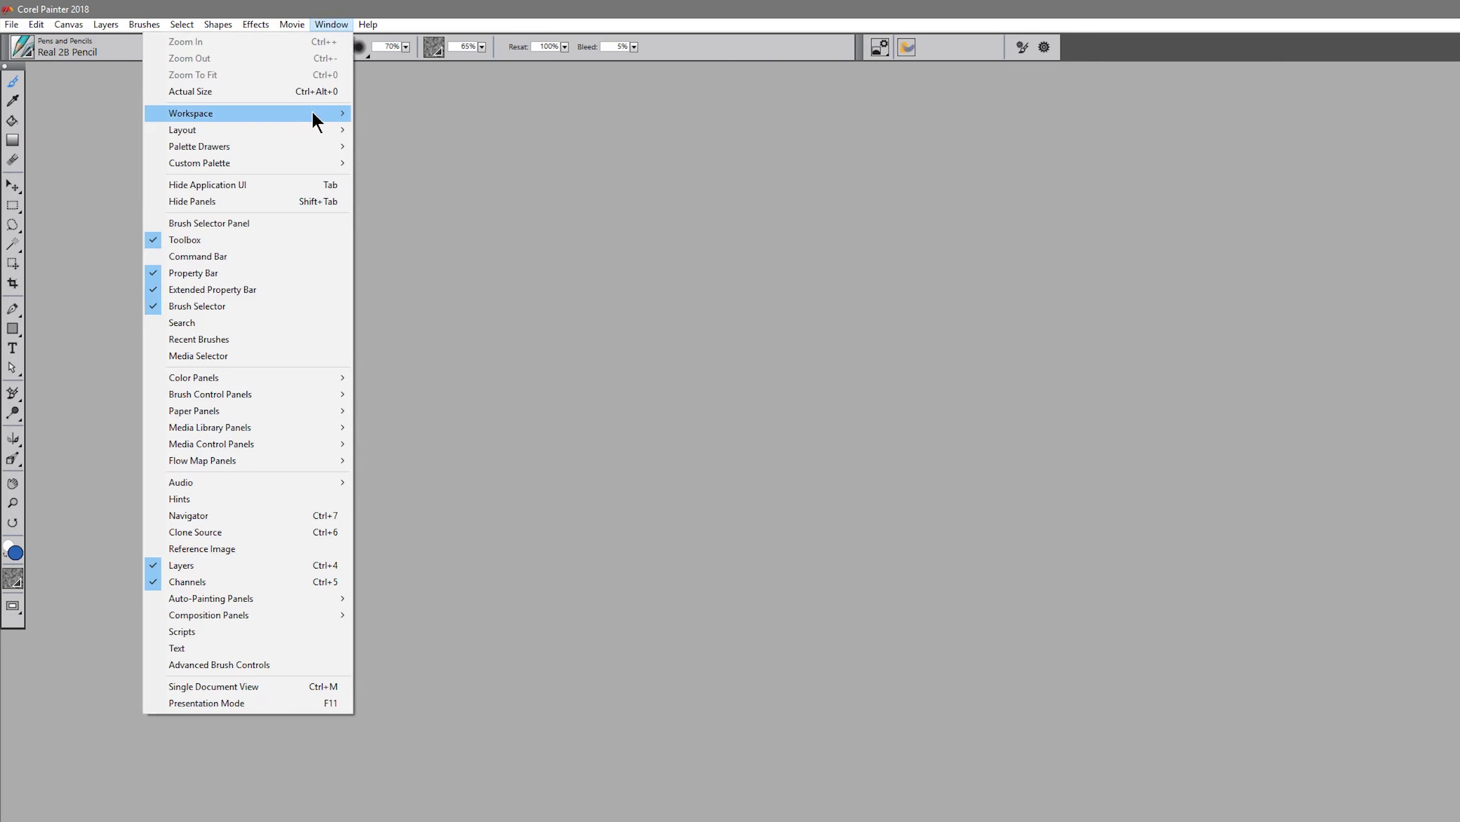
mouse_move(317, 113)
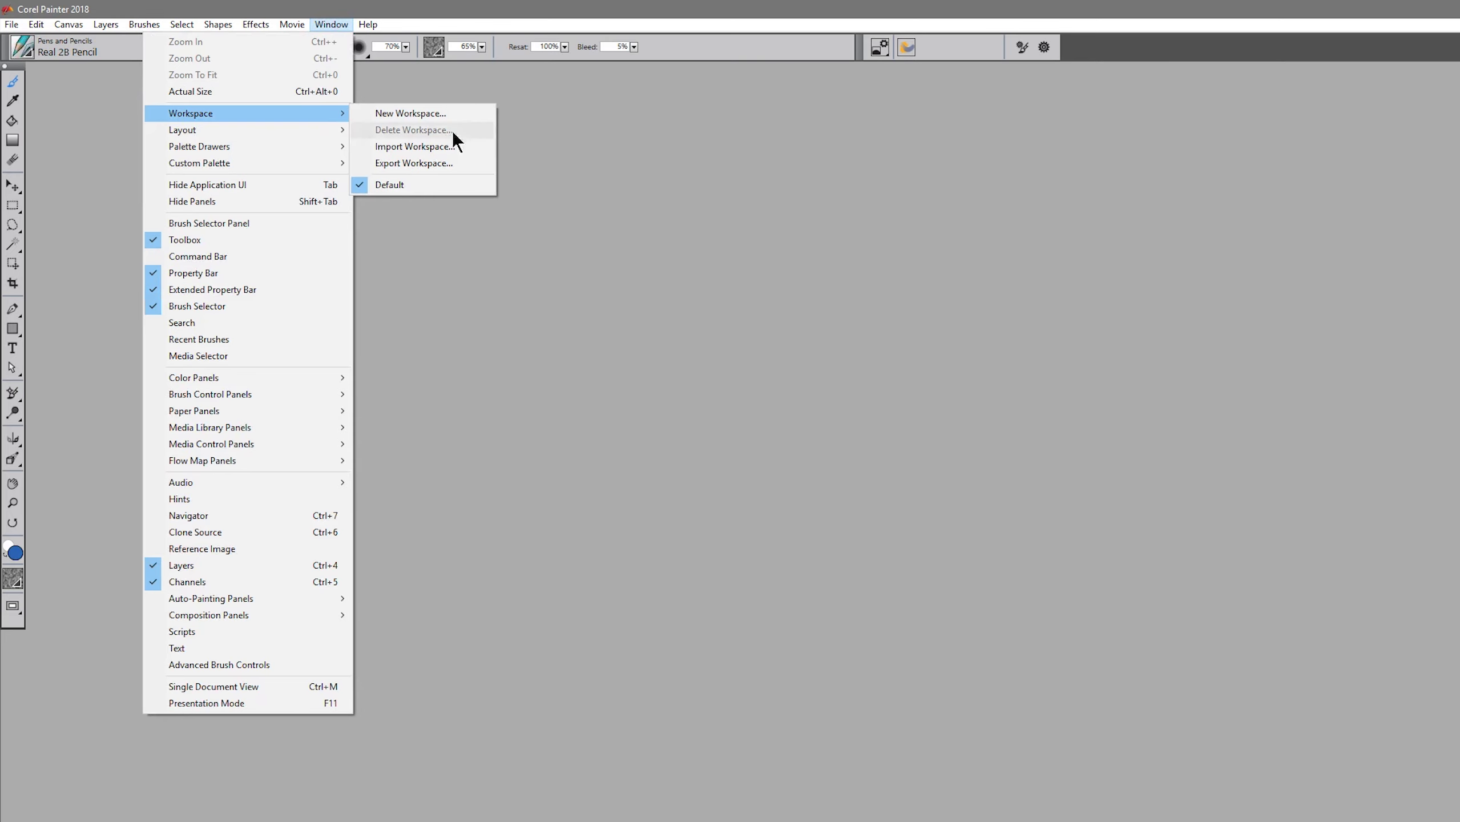
left_click(414, 163)
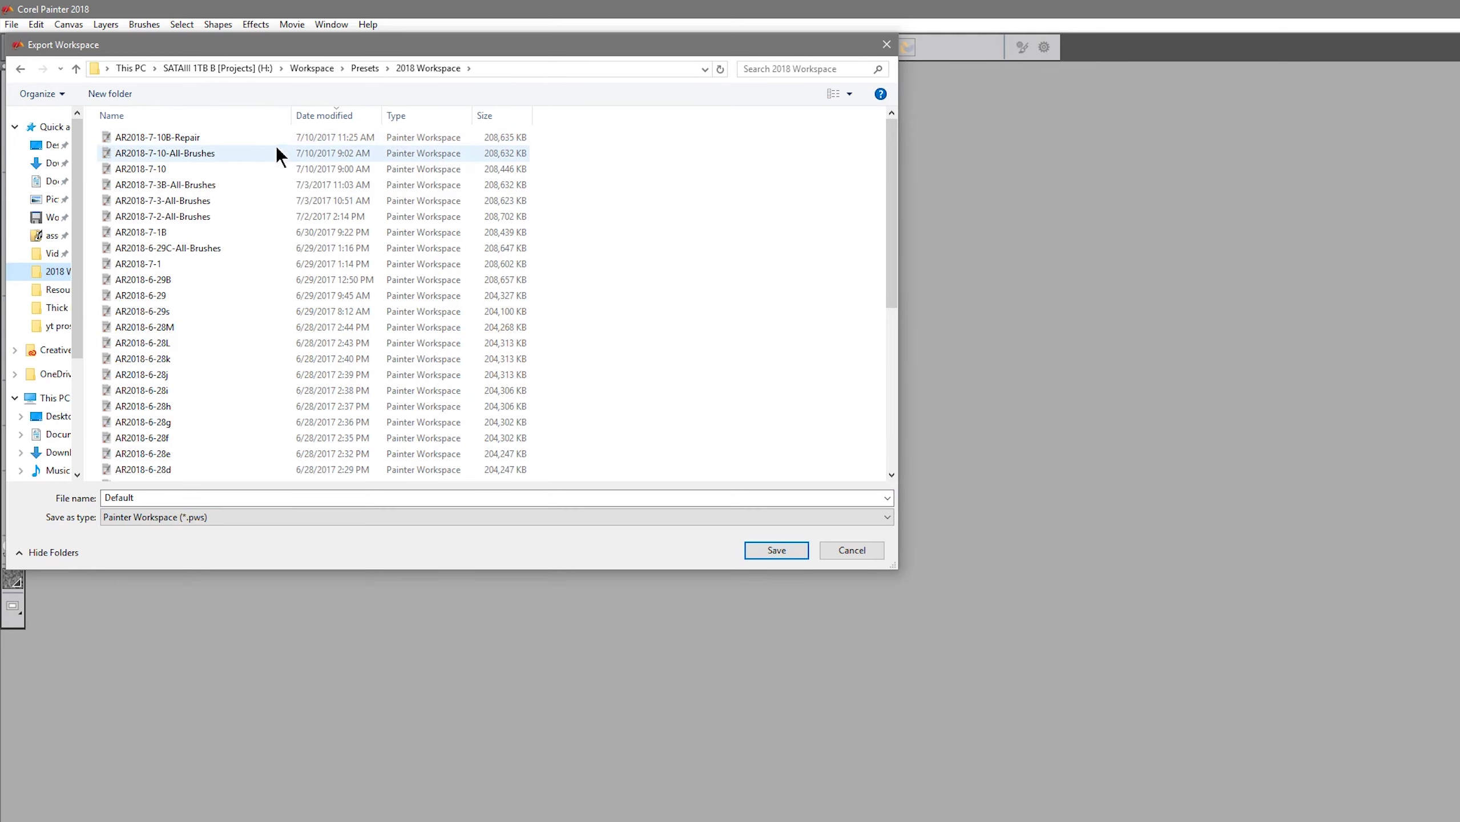
left_click(795, 554)
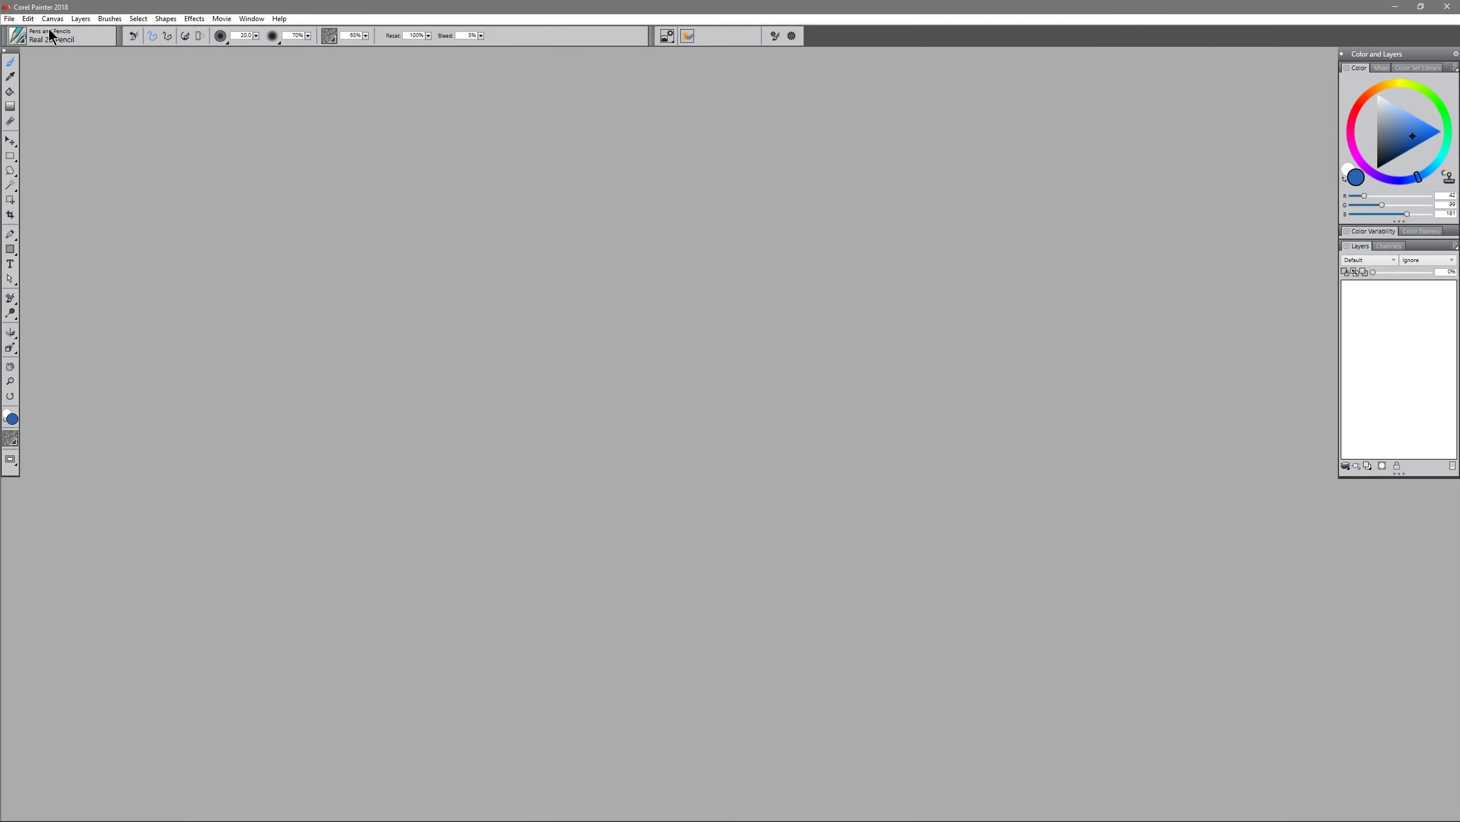
Step: Import the AR2018-7-10 workspace from the Corel Painter Workspace folder on the desktop
left_click_drag(1410, 51, 591, 75)
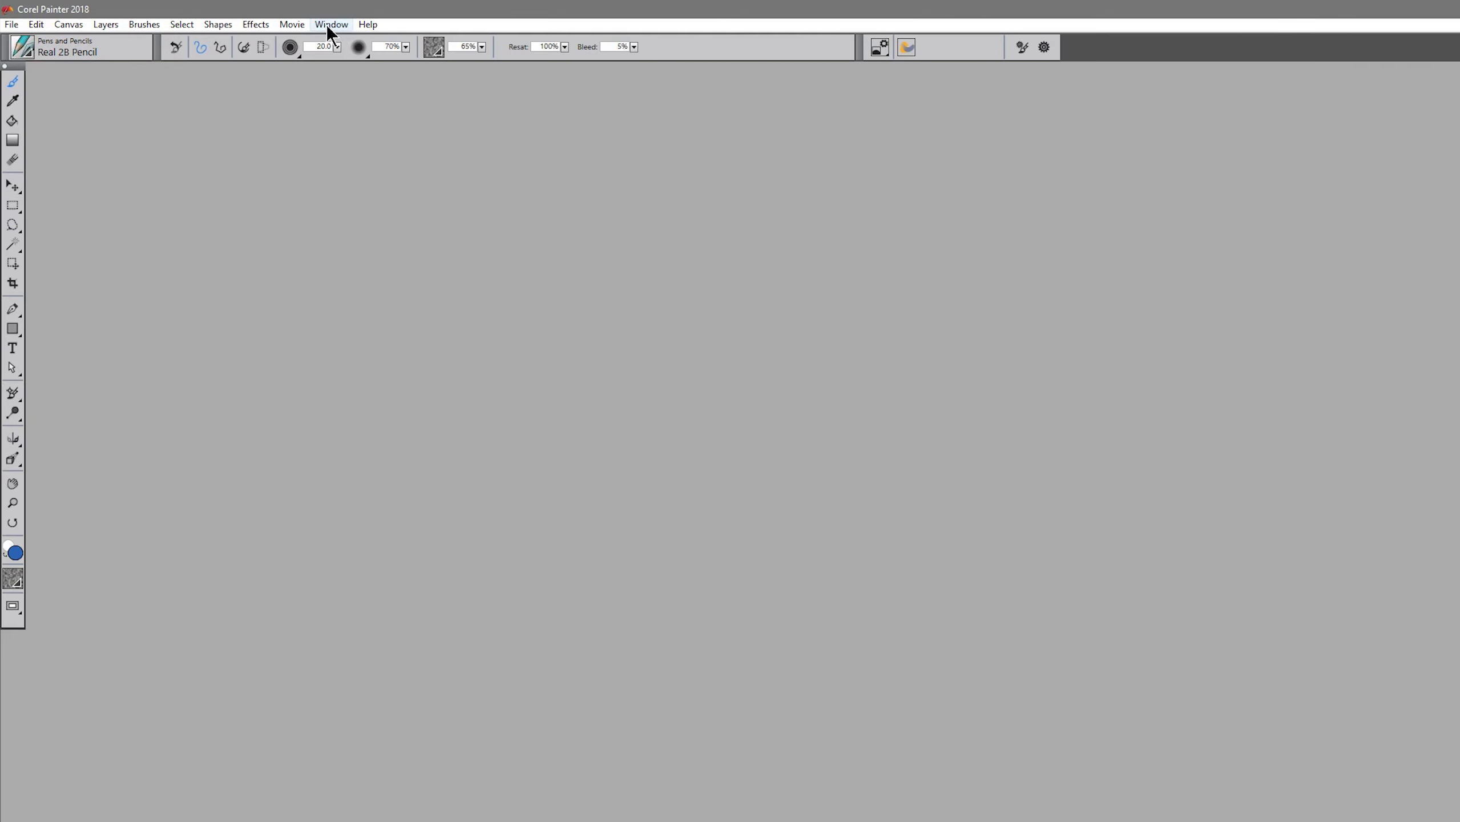
left_click(328, 25)
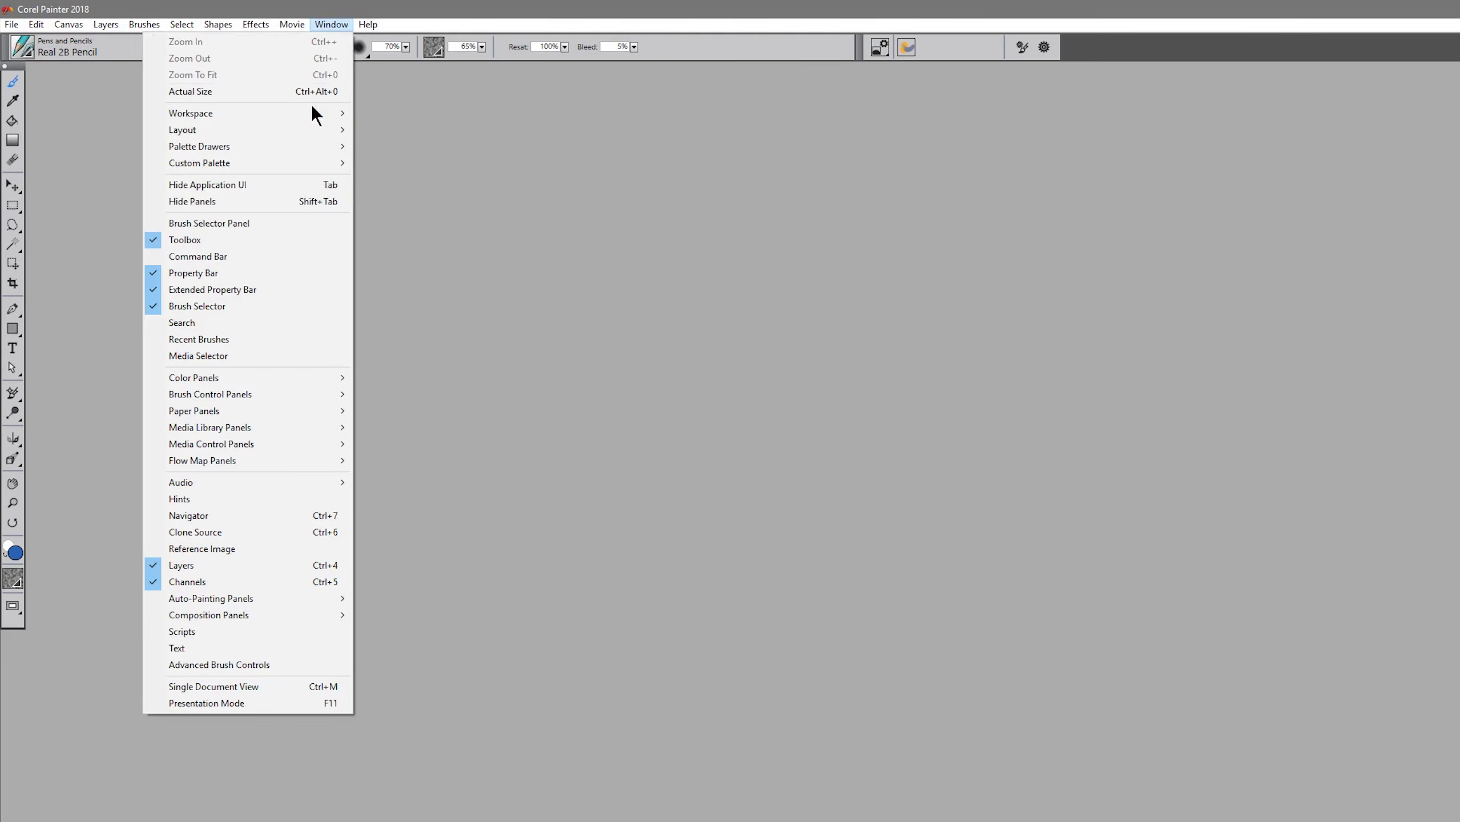
mouse_move(309, 109)
left_click(432, 146)
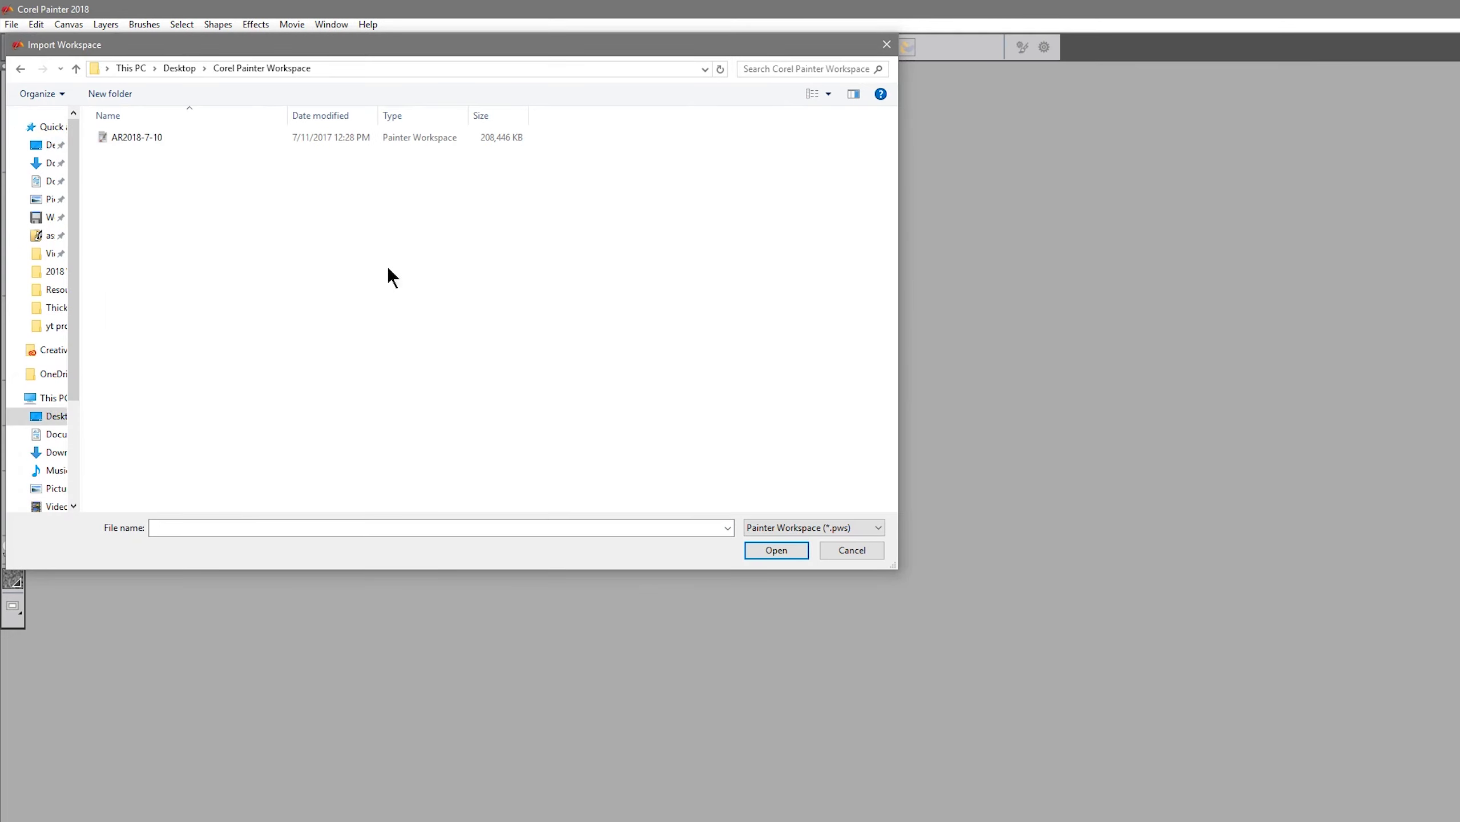
left_click(133, 144)
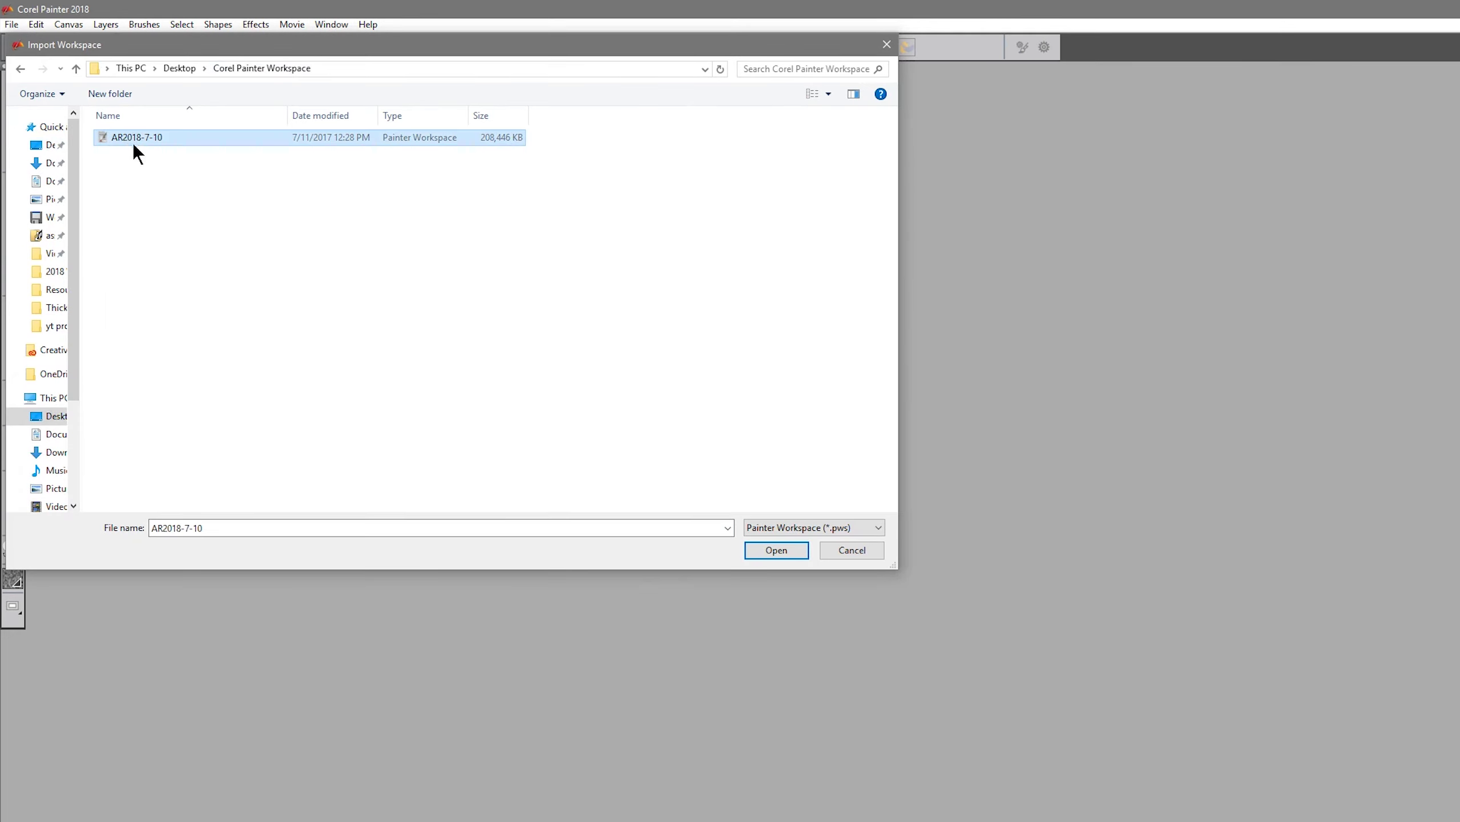
left_click(773, 550)
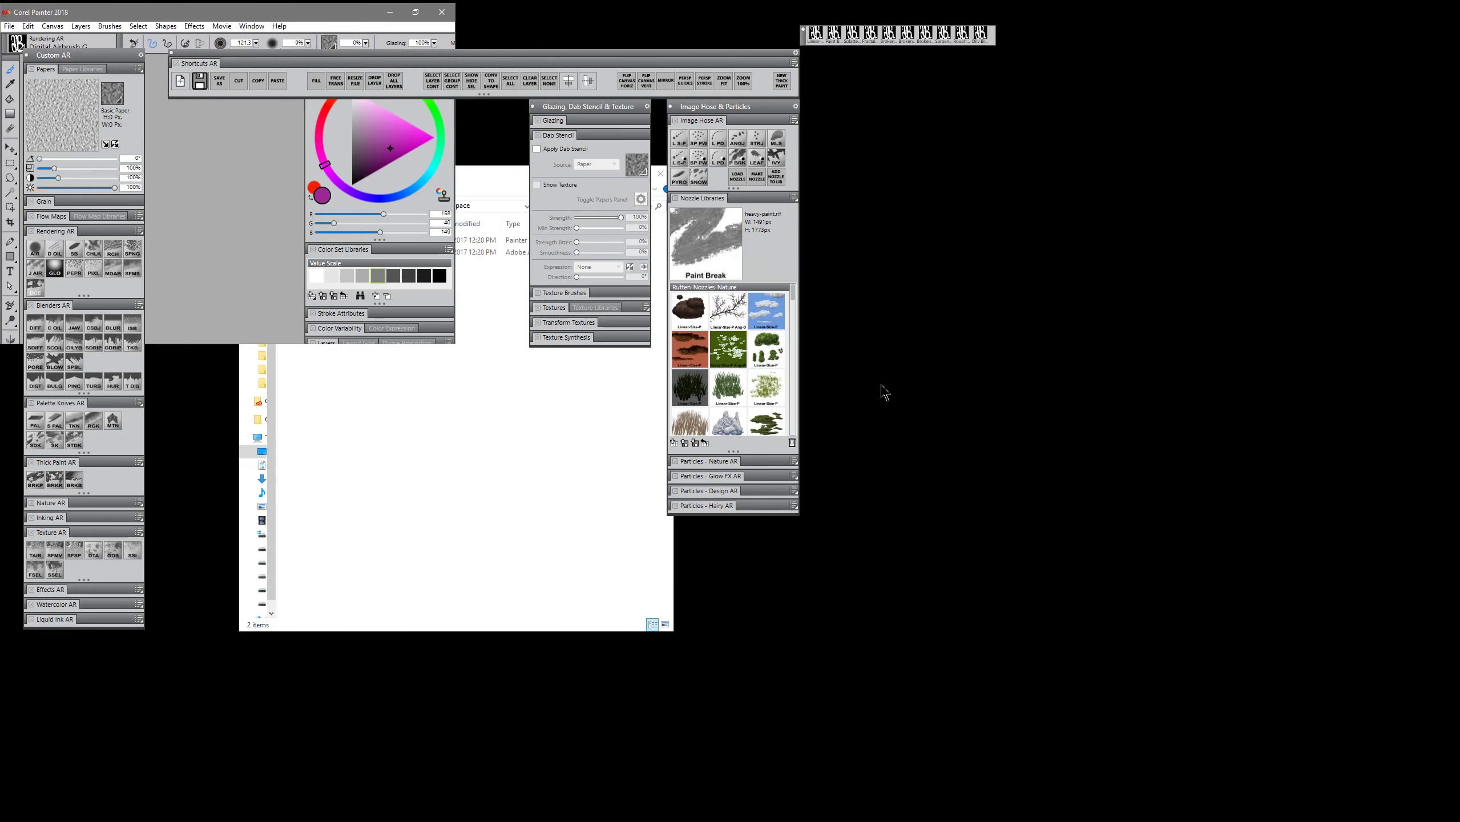
Step: Maximize the application window and reposition the recent brushes bar and the Custom AR palette so they clear the neighbouring bars
left_click(415, 12)
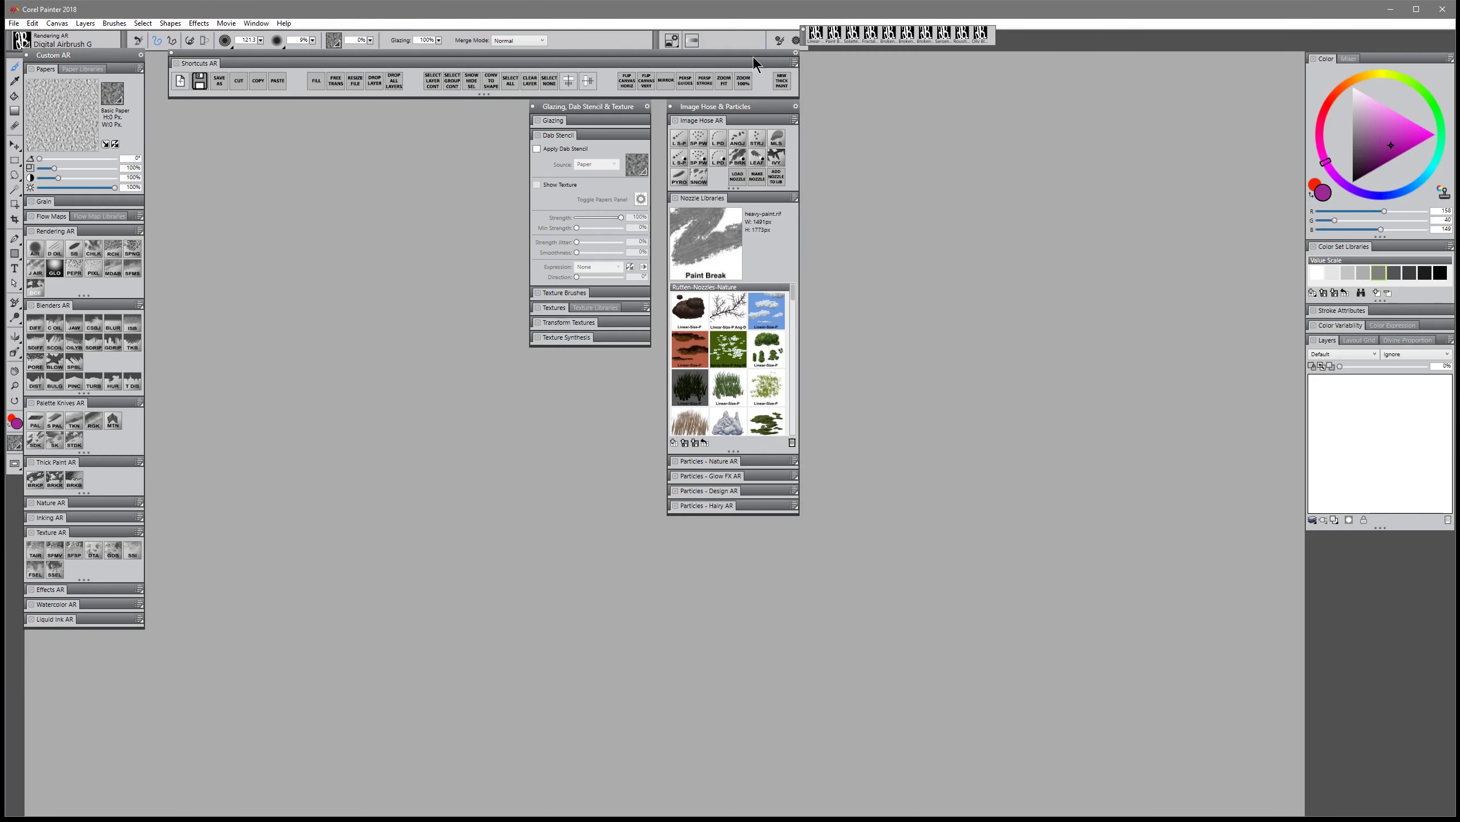
left_click_drag(803, 41, 812, 51)
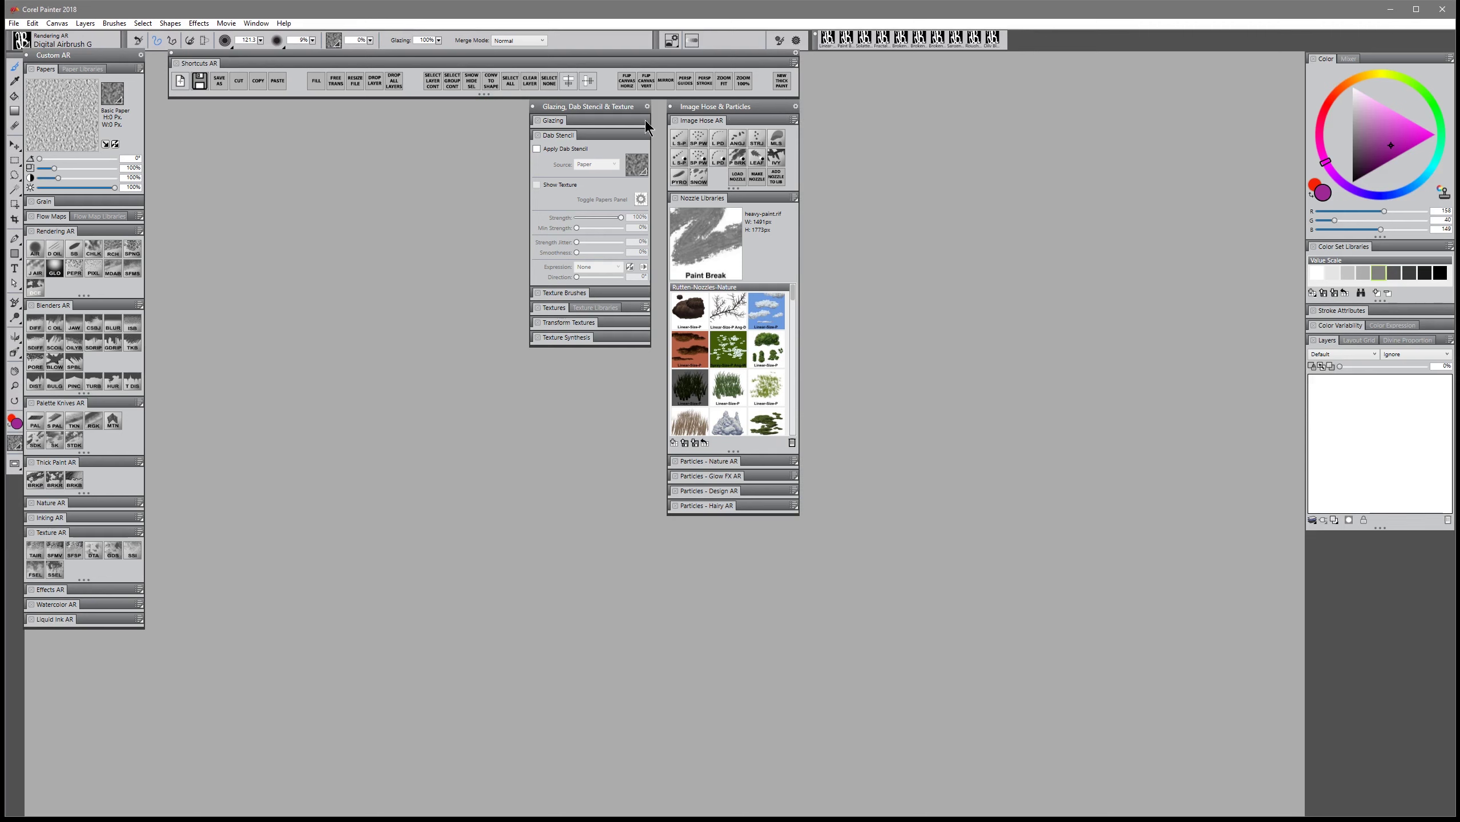
left_click_drag(133, 56, 135, 63)
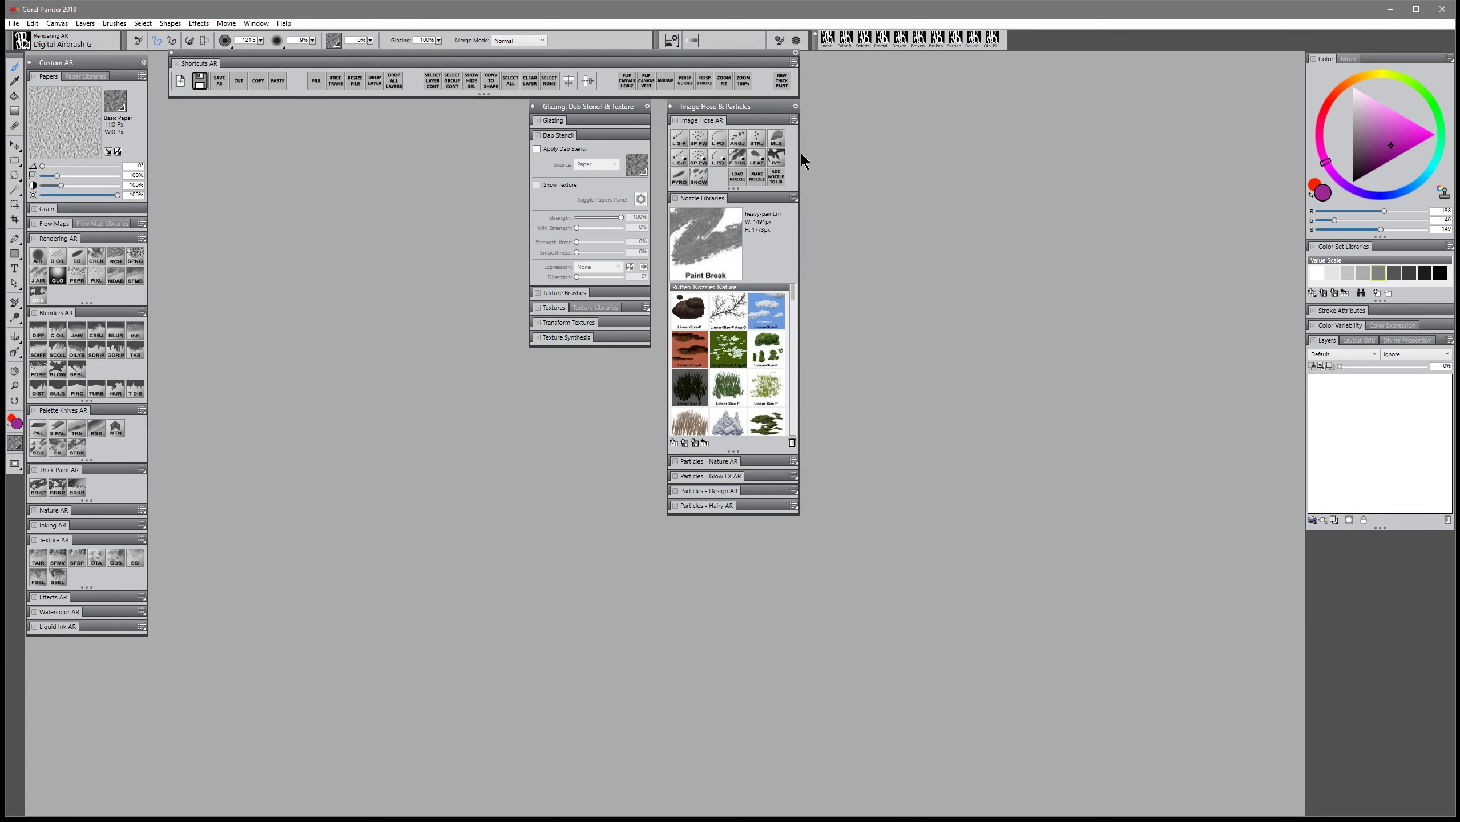
Step: Place the Image Hose & Particles and Glazing, Dab Stencil & Texture palettes beside the Color panel, collapse both, and nudge the Shortcuts AR palette away from Custom AR
left_click_drag(743, 110, 1242, 66)
left_click_drag(618, 107, 1117, 65)
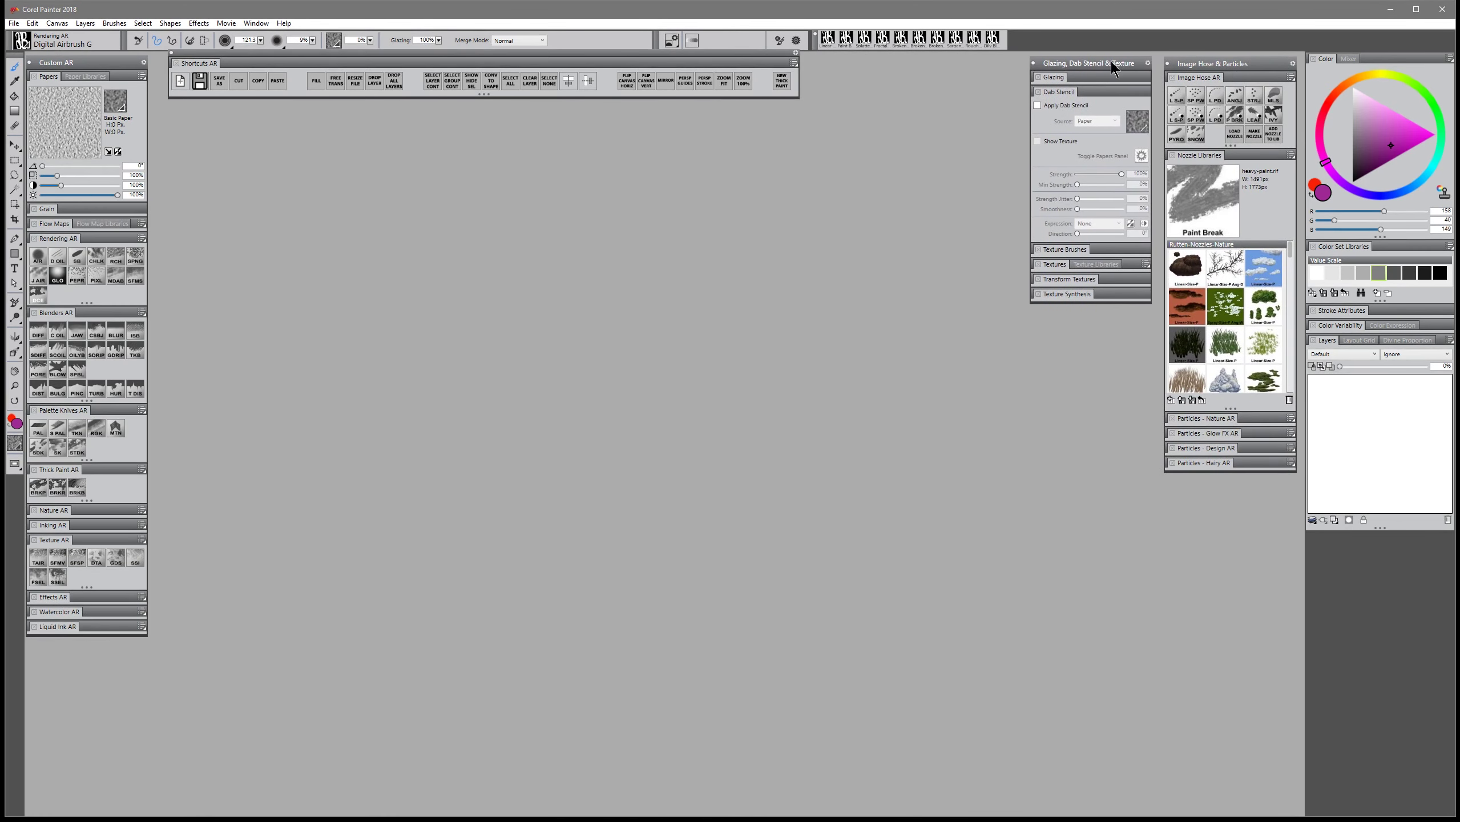
double_click(1107, 62)
double_click(1224, 65)
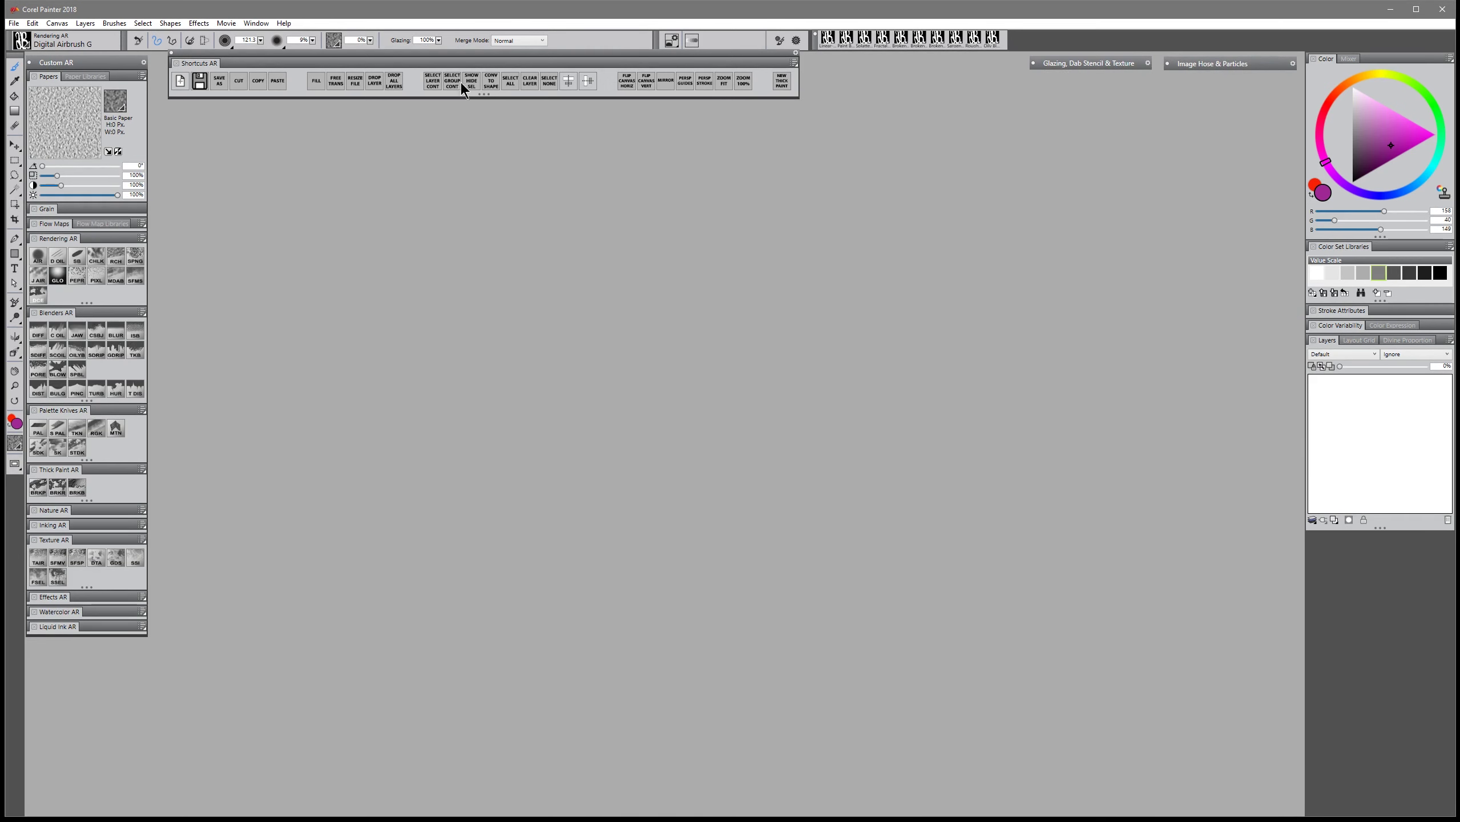
left_click_drag(460, 53, 472, 54)
Step: Expand and collapse the Flow Map Libraries panel in the Custom AR palette, and make the Color panel slightly taller
left_click(104, 224)
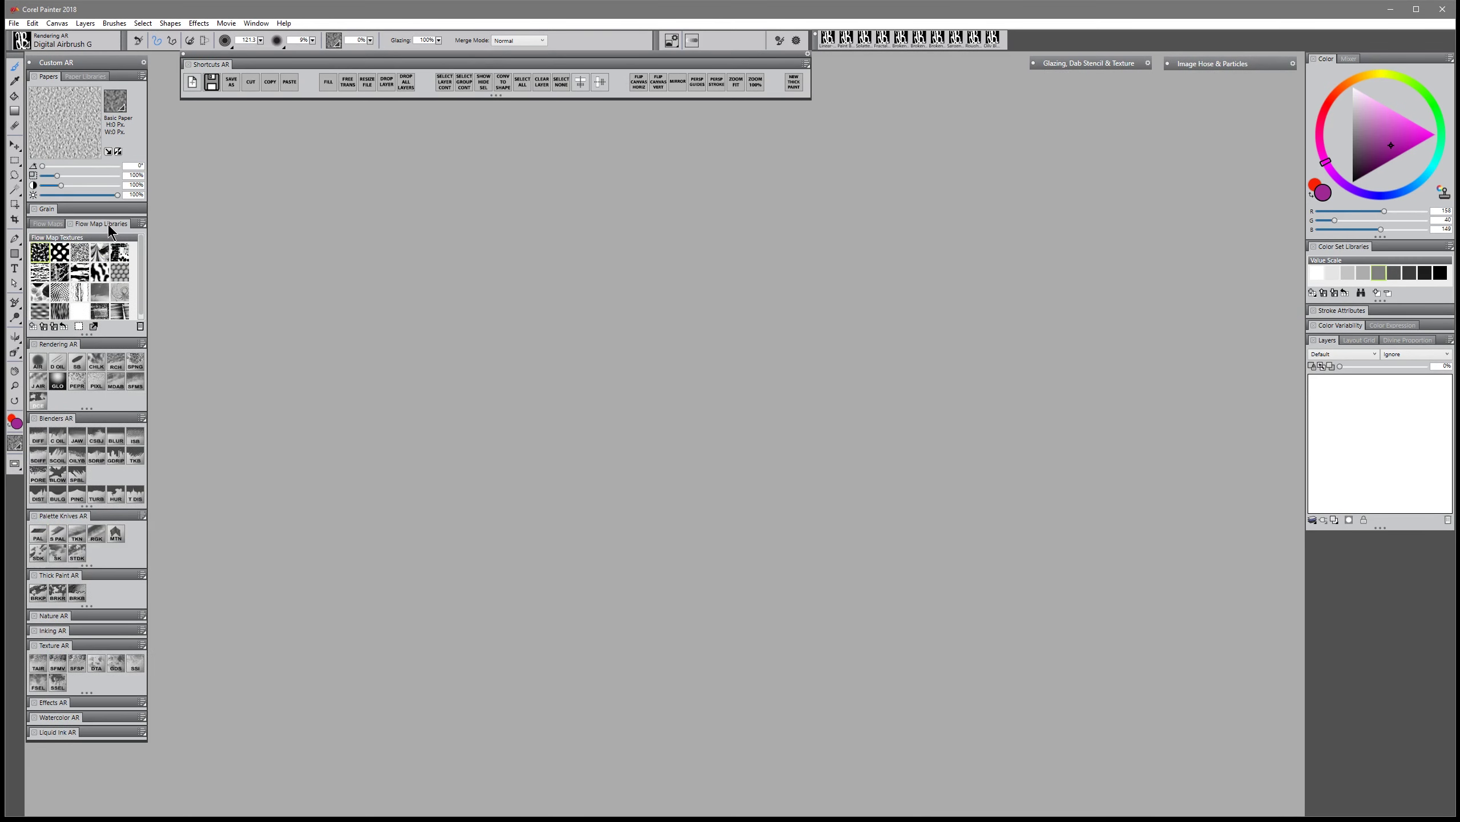
left_click(108, 224)
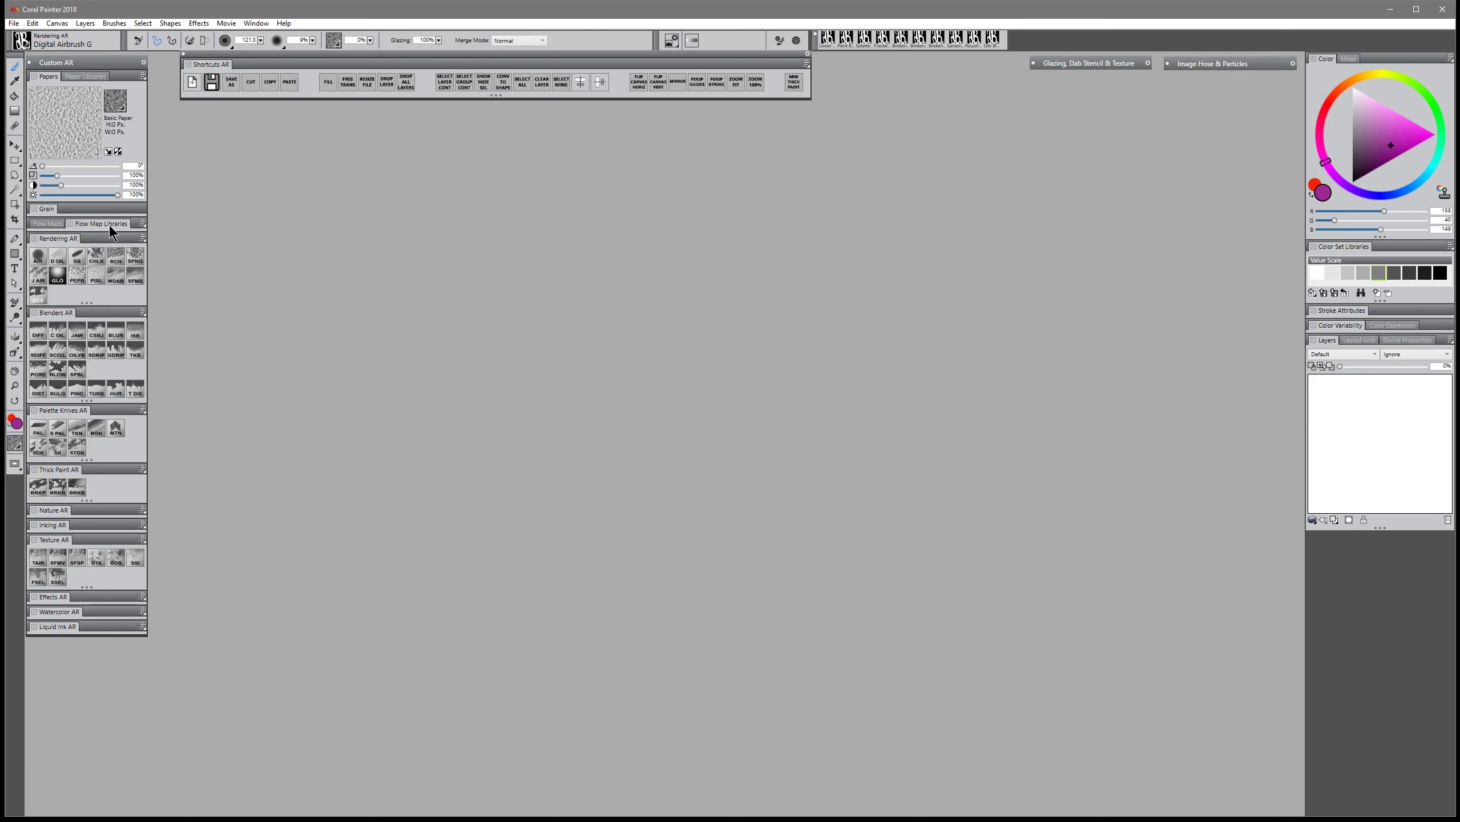
left_click(109, 225)
left_click(110, 223)
left_click_drag(1381, 237, 1383, 249)
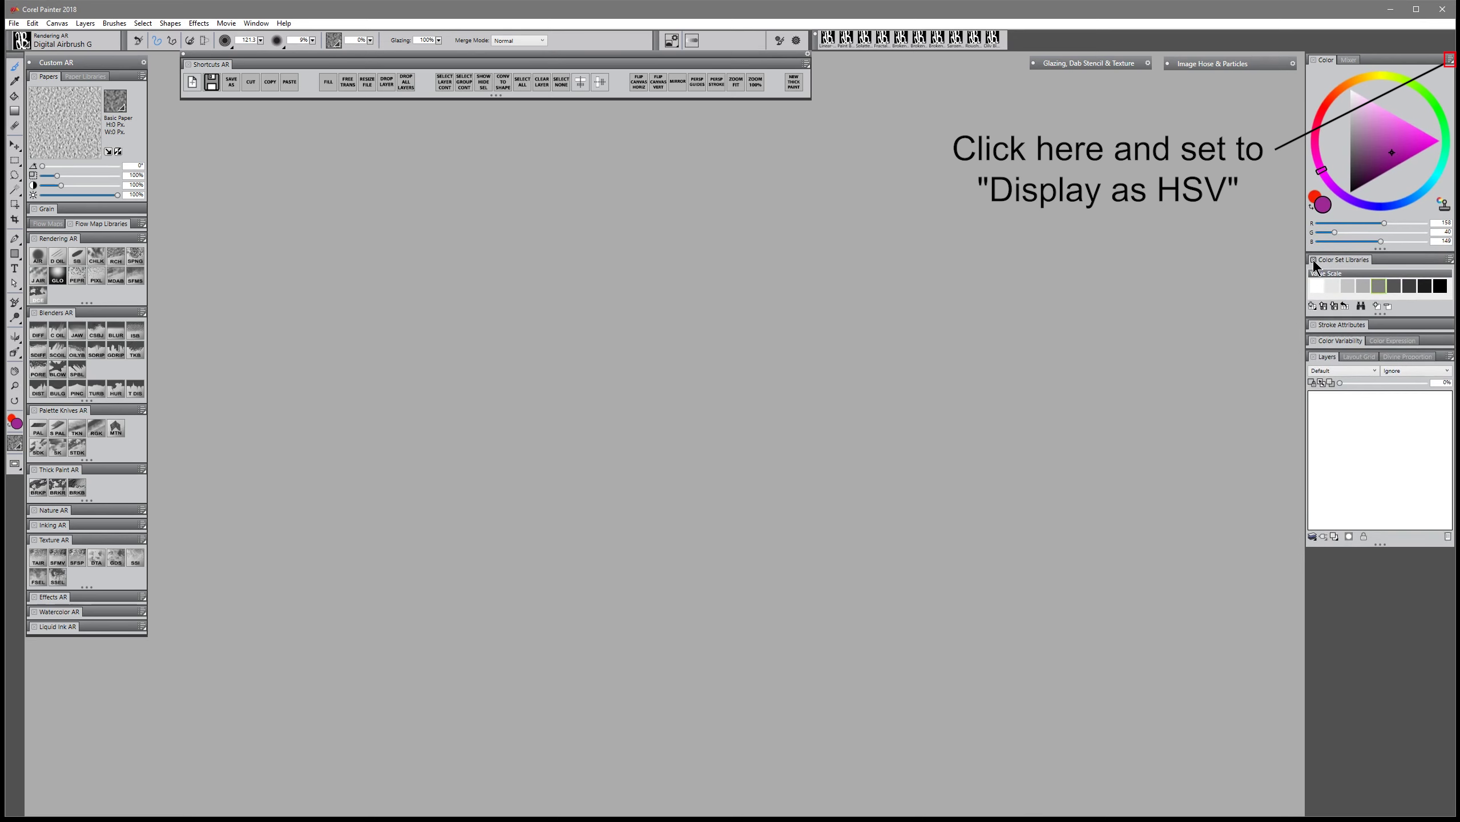
Step: Review which panels and palette drawers are available and shown in the imported workspace
left_click(255, 24)
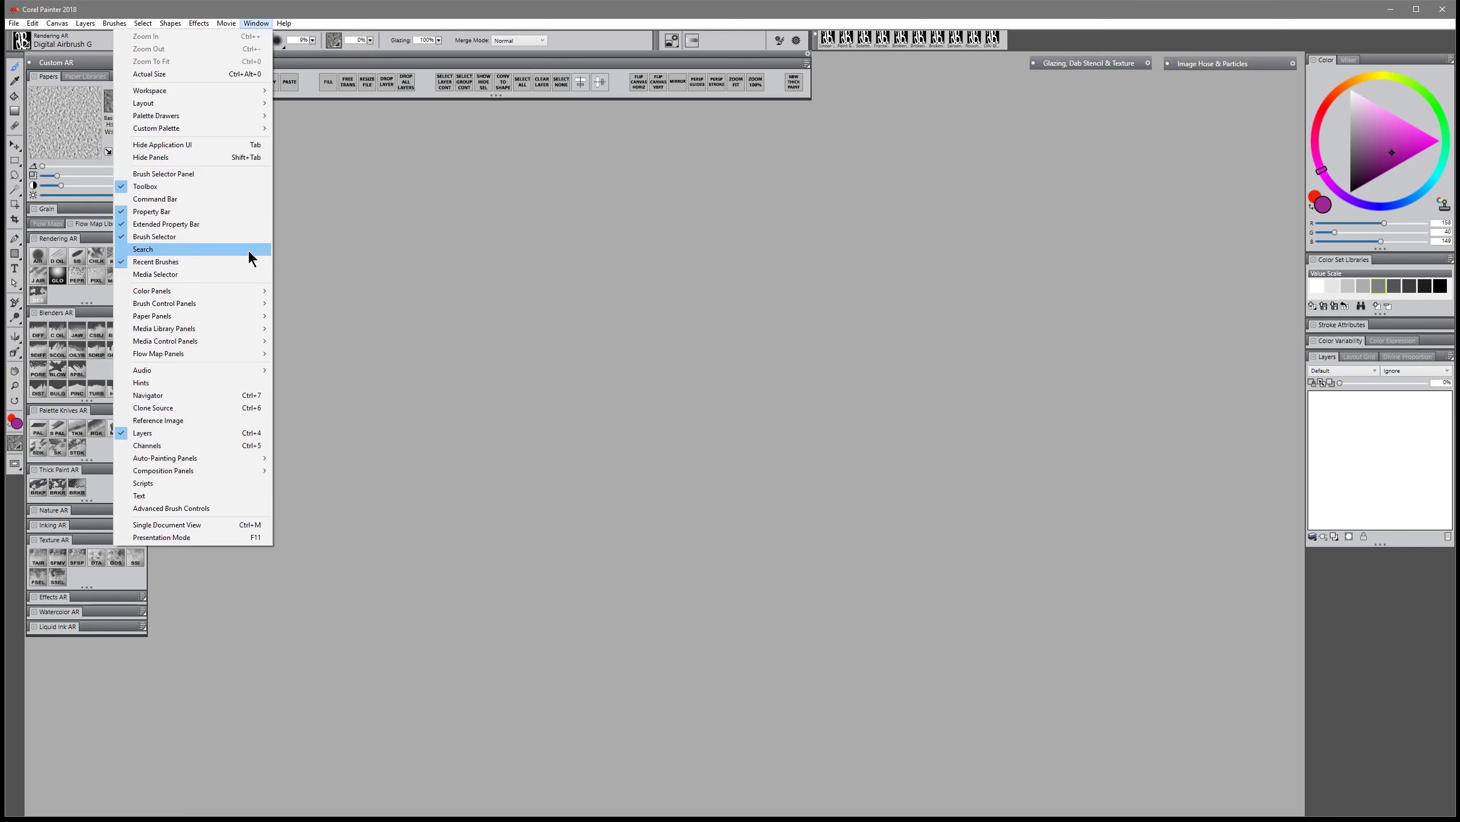
left_click(819, 164)
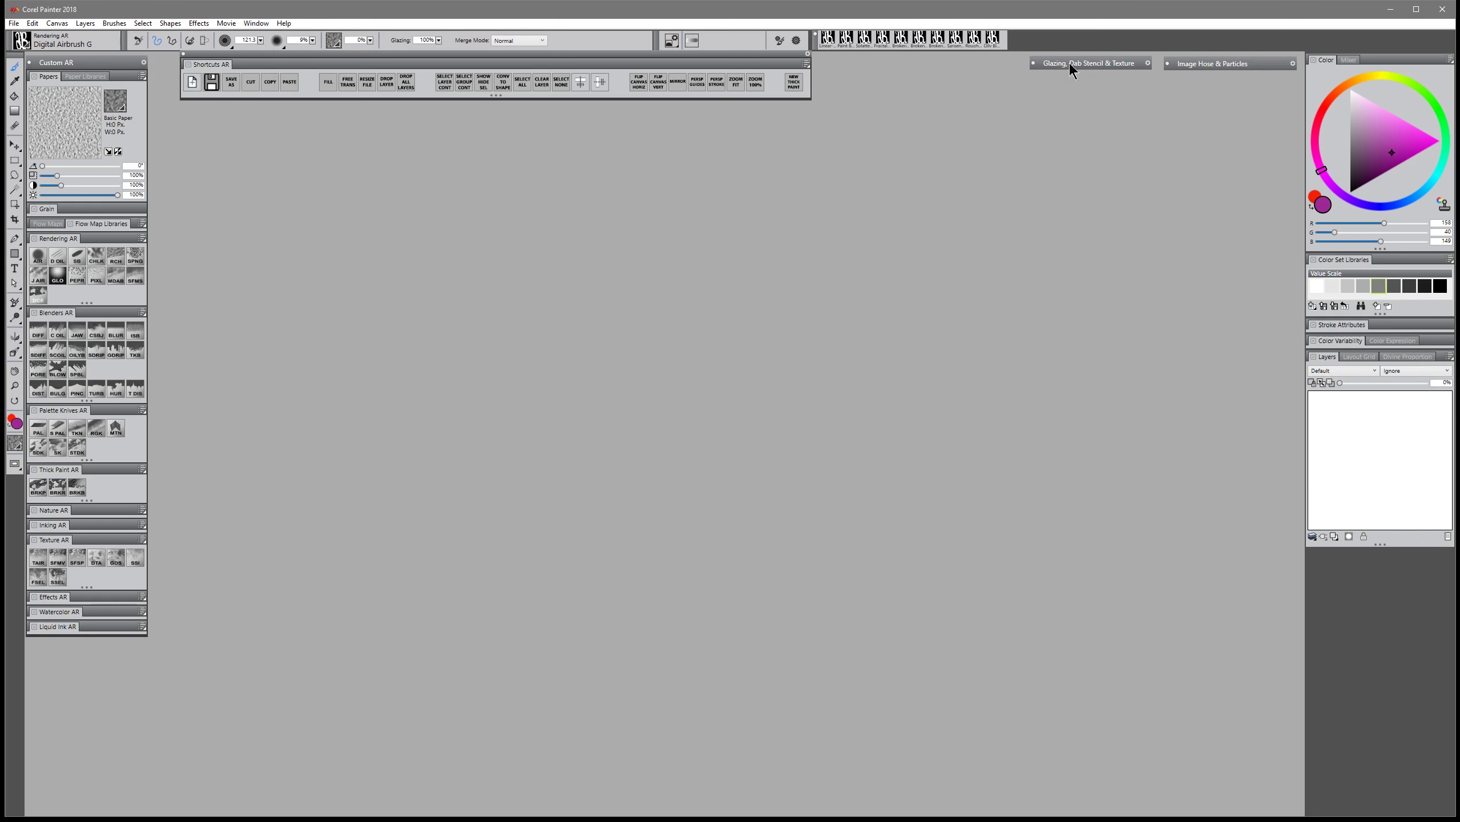
left_click(257, 24)
mouse_move(247, 113)
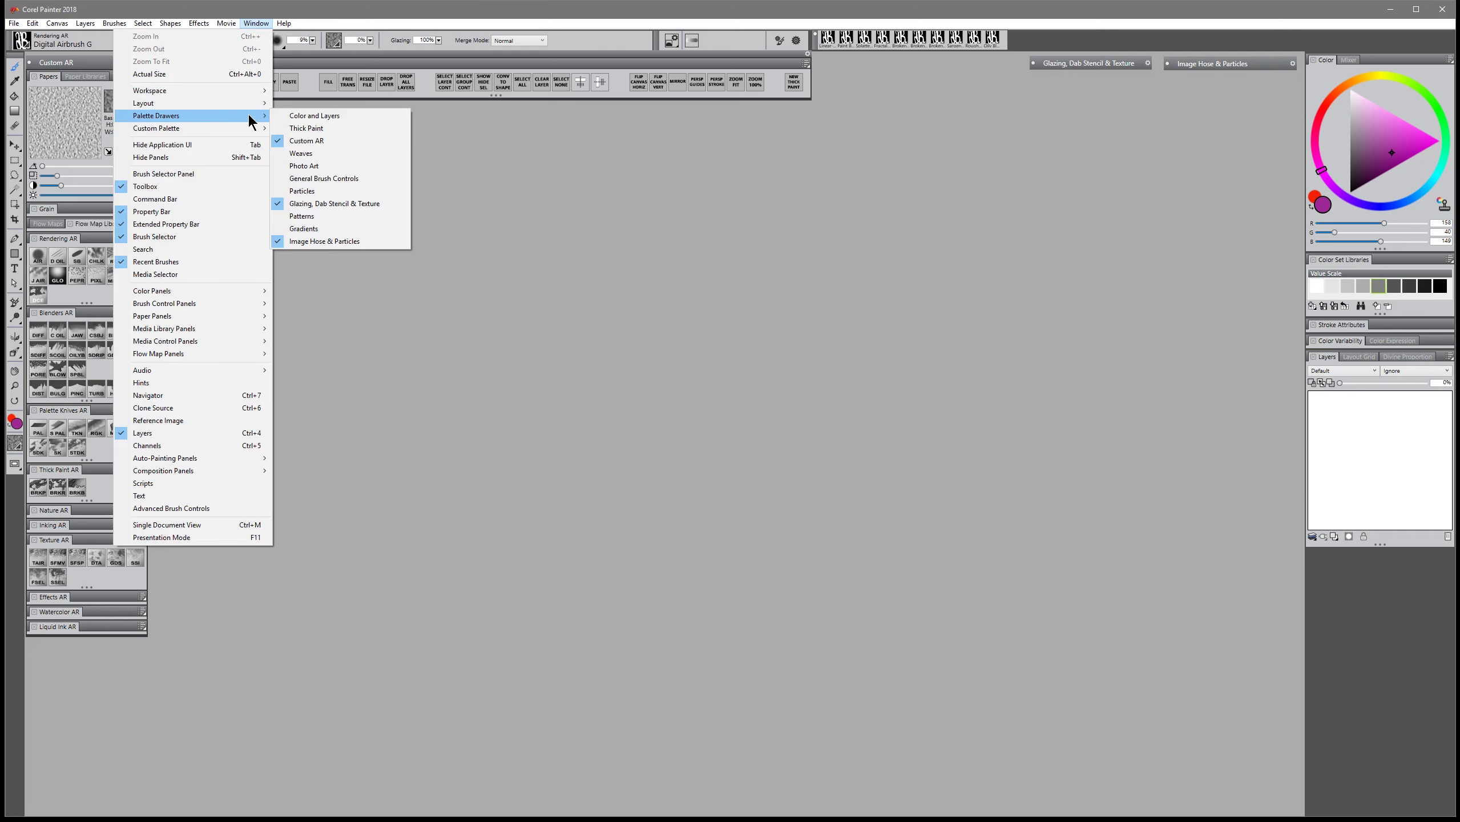
left_click(369, 164)
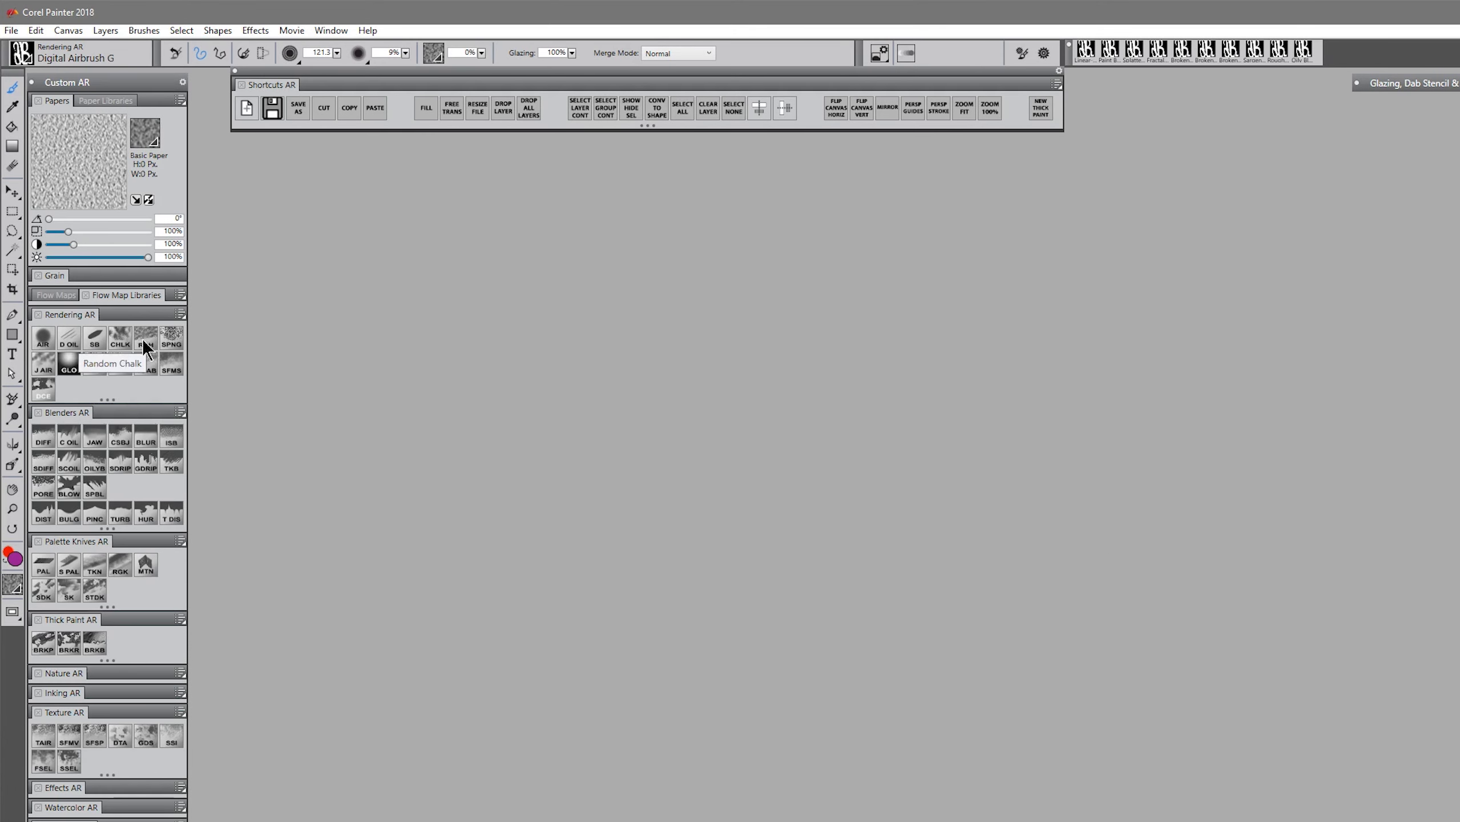
Step: Browse the AR brush categories in the Painter 2018 Brushes library, viewing the variants under Thick Paint AR and Blenders AR
left_click(21, 53)
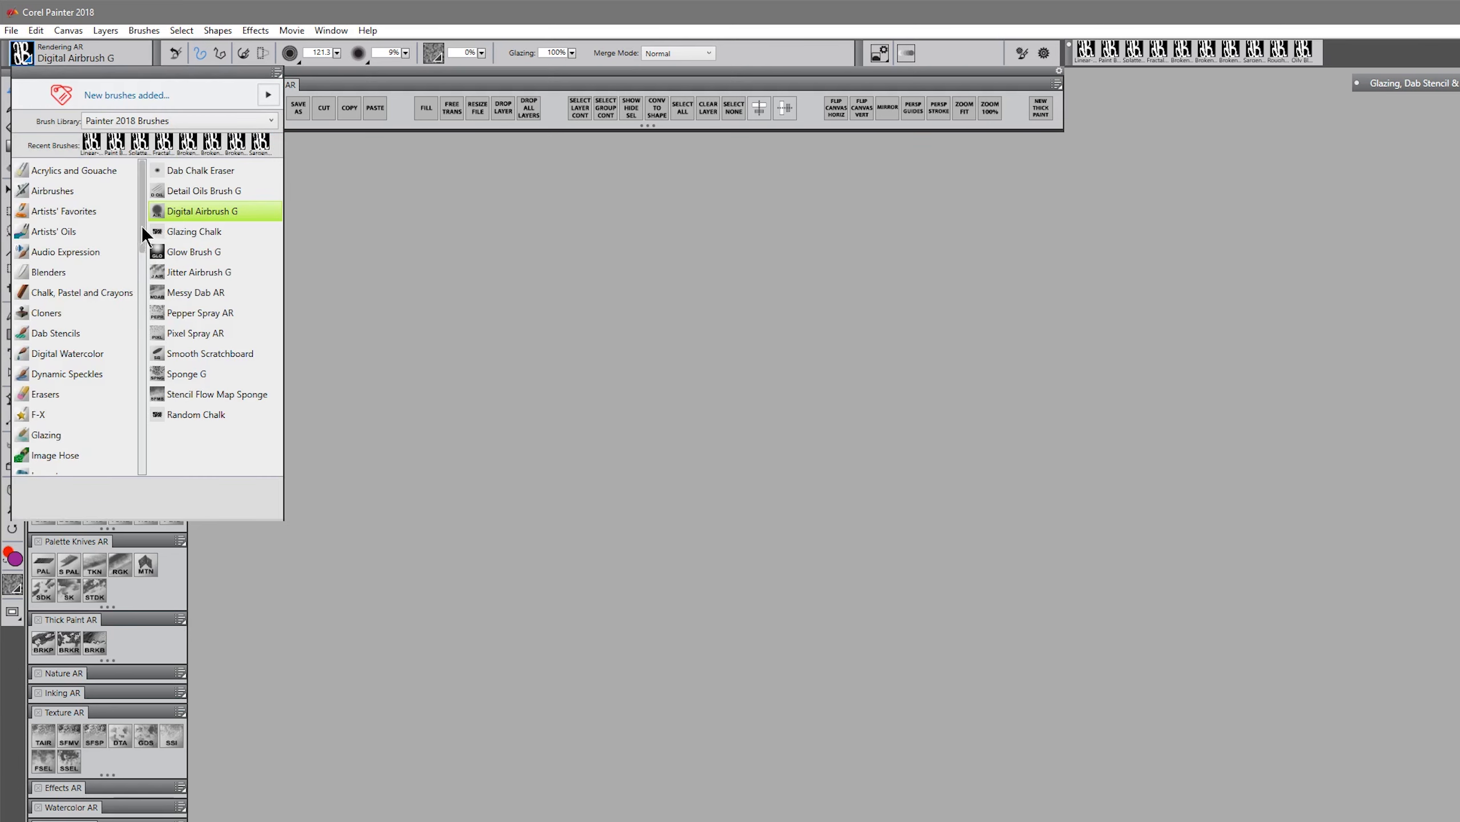
left_click_drag(142, 226, 138, 452)
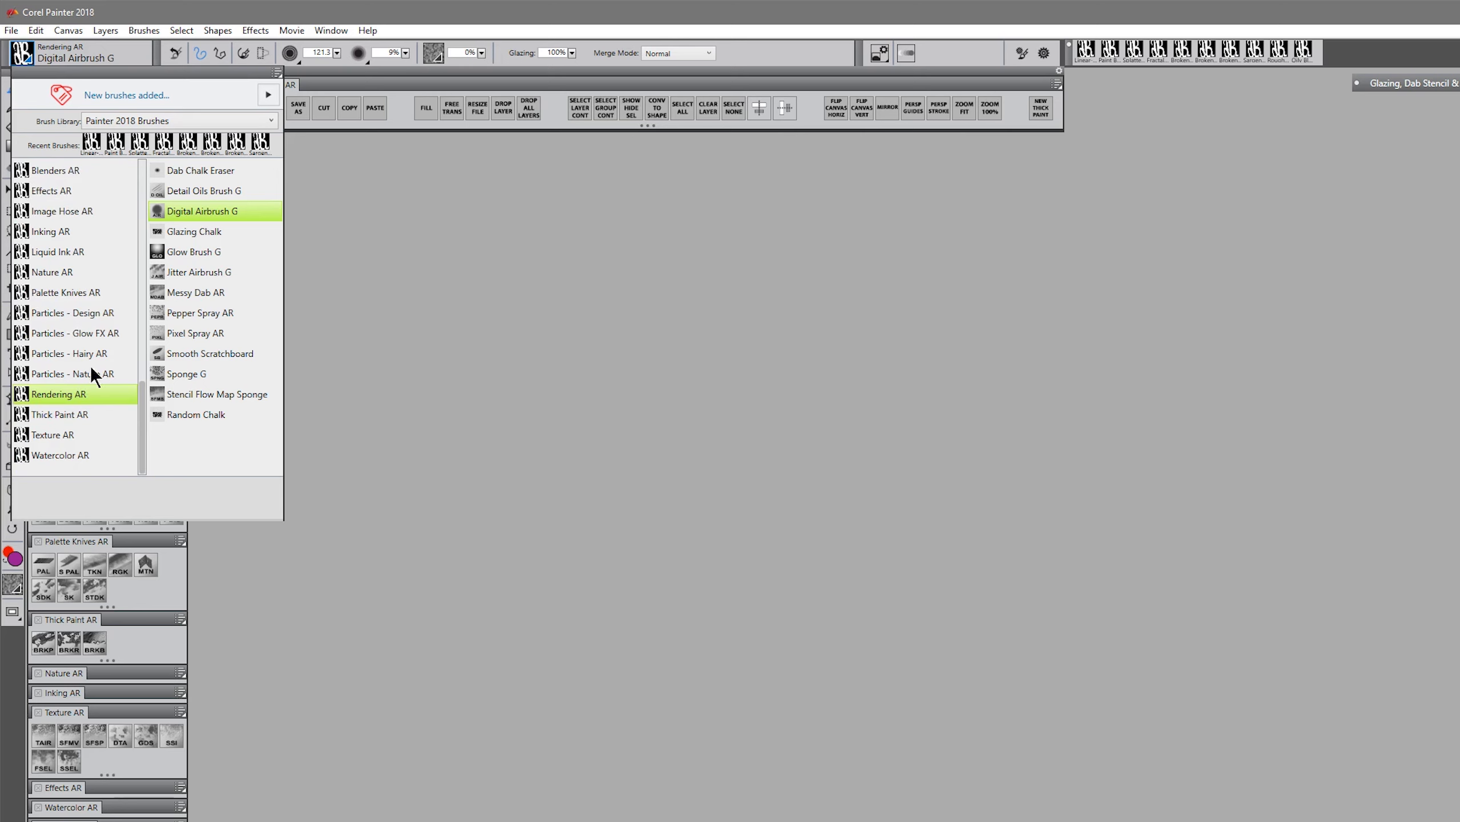
left_click(71, 415)
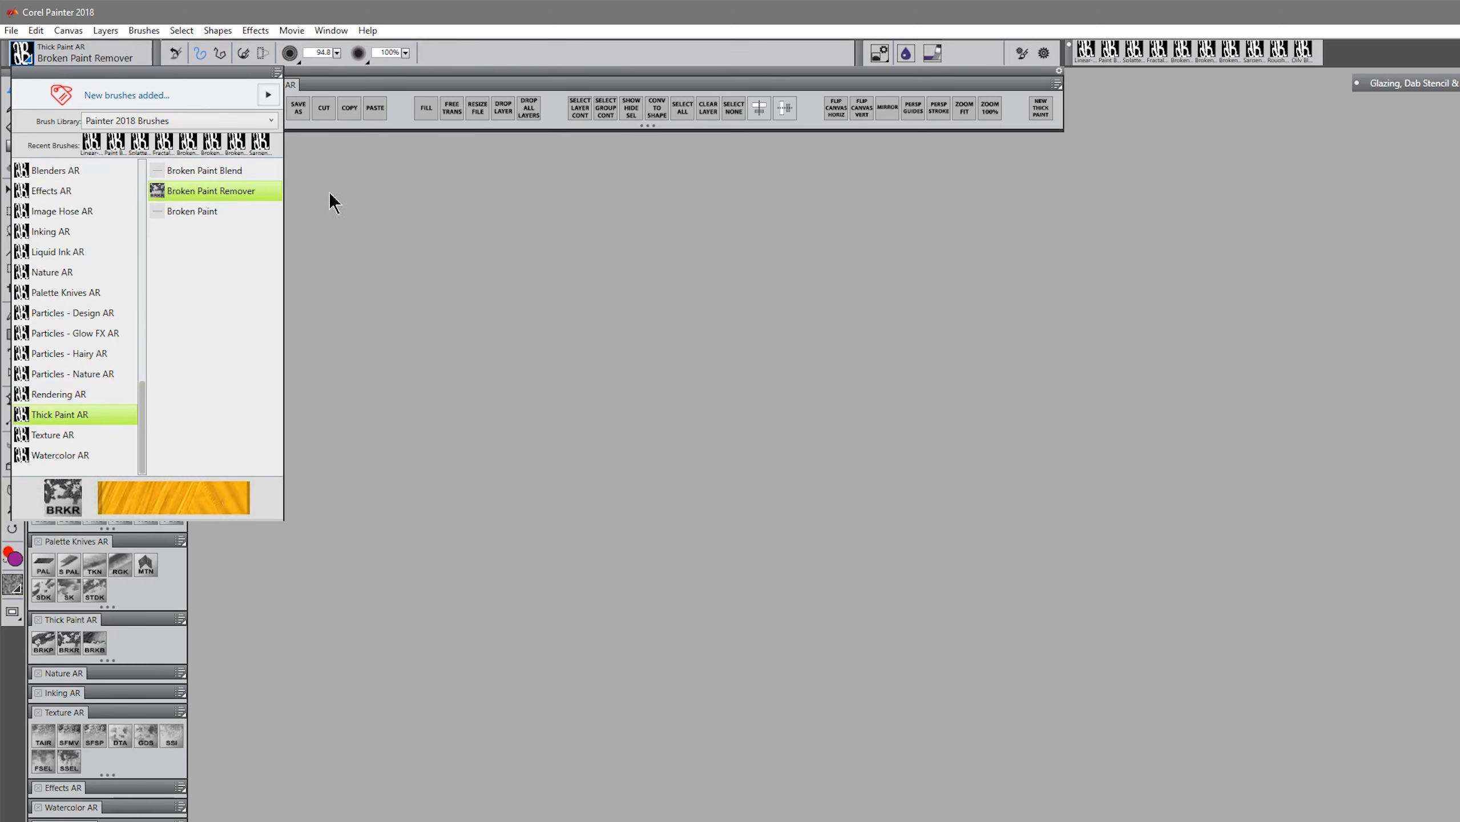
left_click(59, 170)
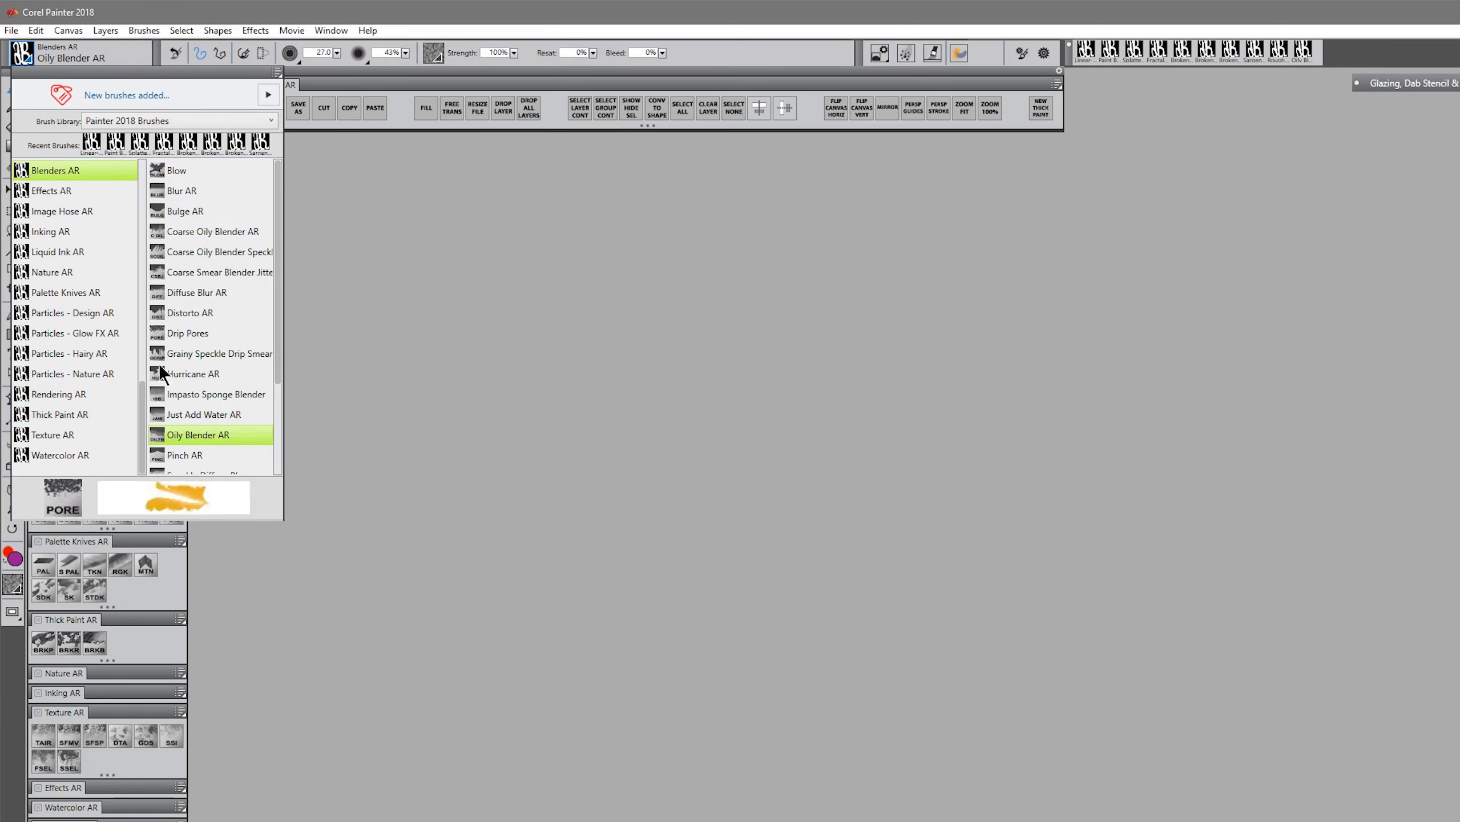
left_click(325, 273)
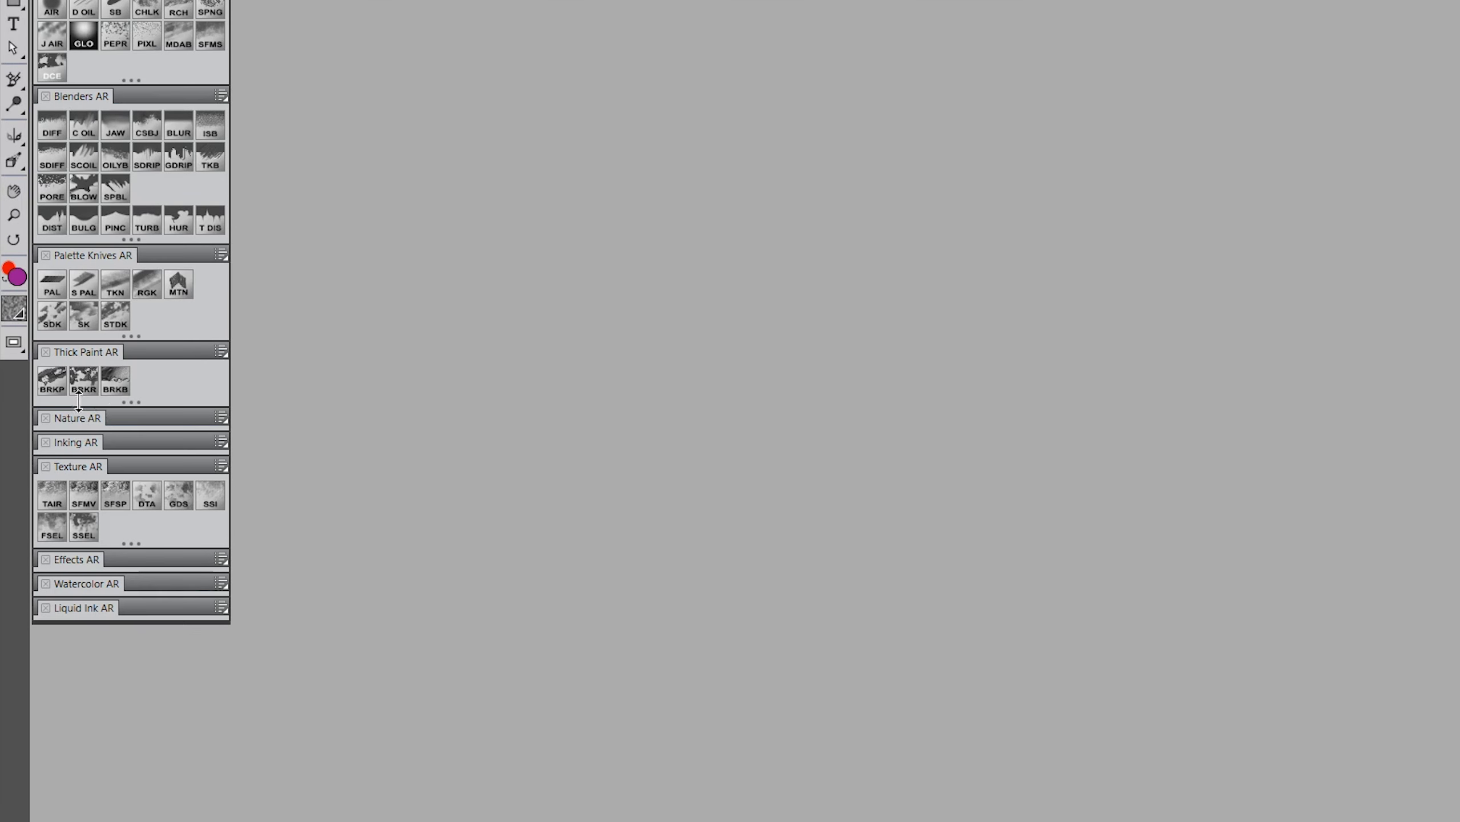
Step: Expand the Nature AR panel in the Custom AR palette and adjust its height to fit the brush icons
left_click(78, 418)
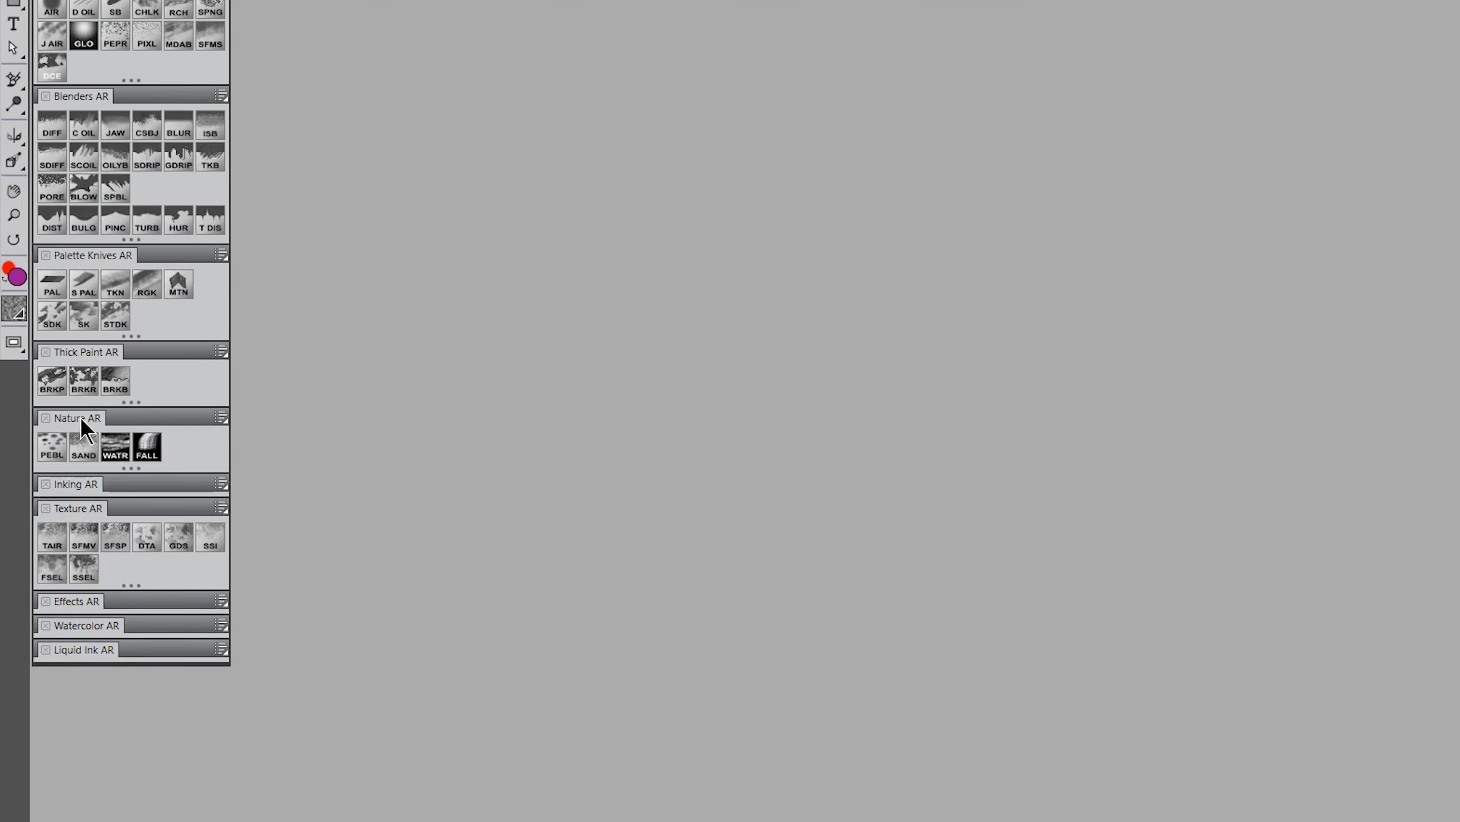
left_click(80, 418)
left_click(81, 418)
mouse_move(139, 473)
left_mouse_down()
mouse_move(139, 490)
mouse_move(141, 466)
left_mouse_up()
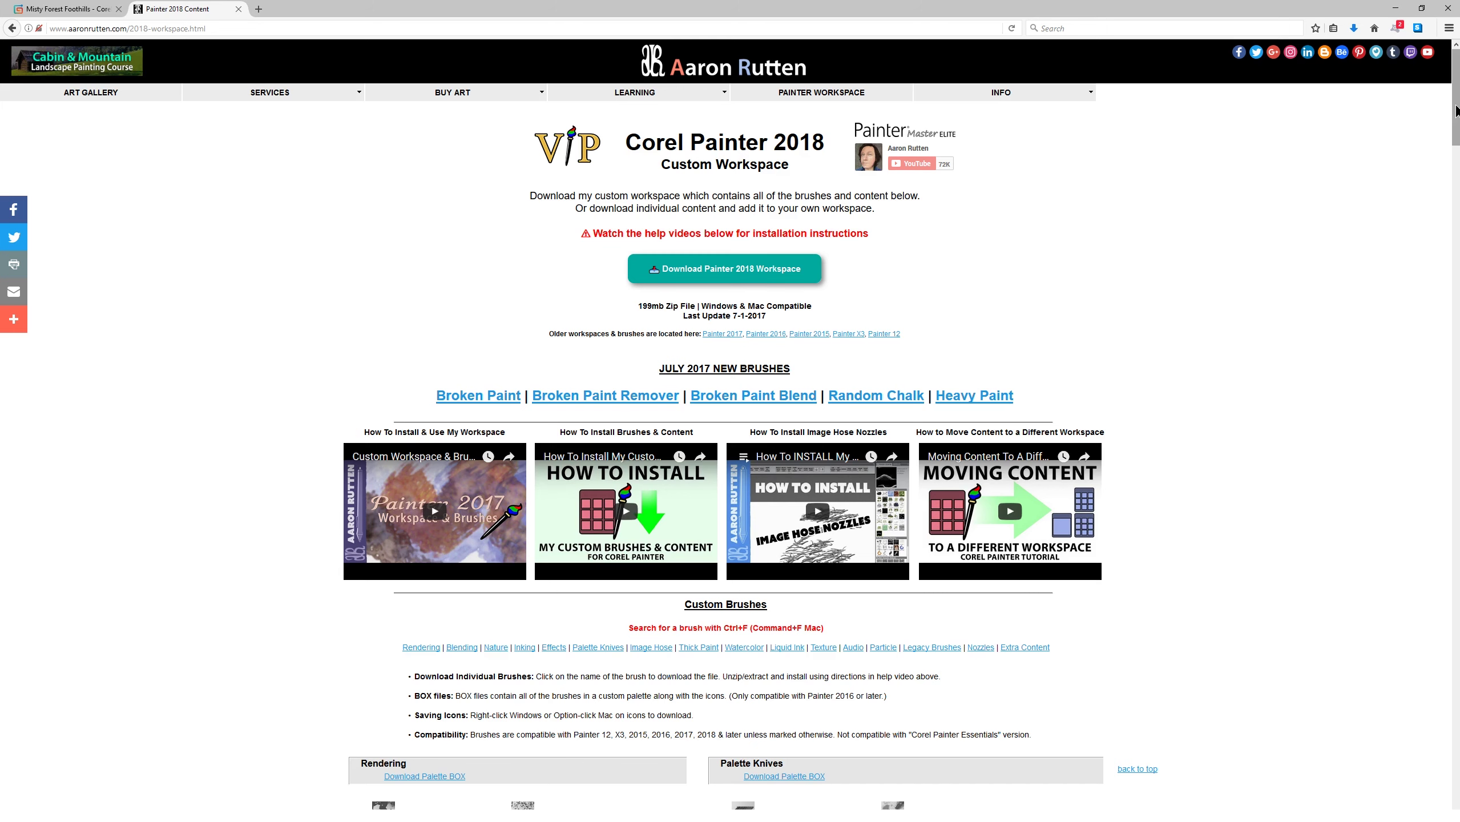
Step: Look over the brush downloads on the custom workspace web page, and import the Oily Blender AR brush variant into Corel Painter 2018
left_click_drag(1457, 113, 1443, 187)
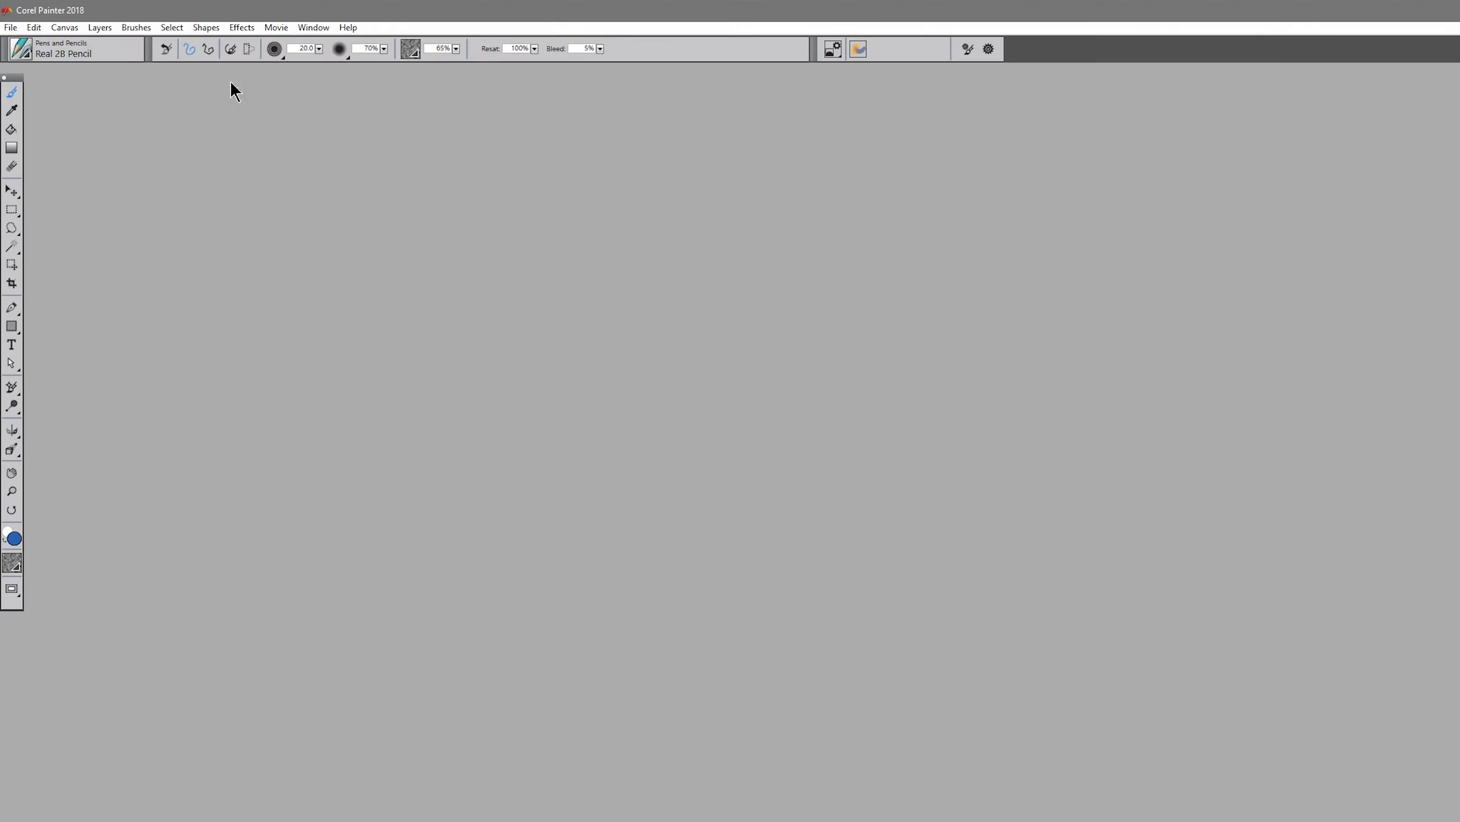
left_click(129, 28)
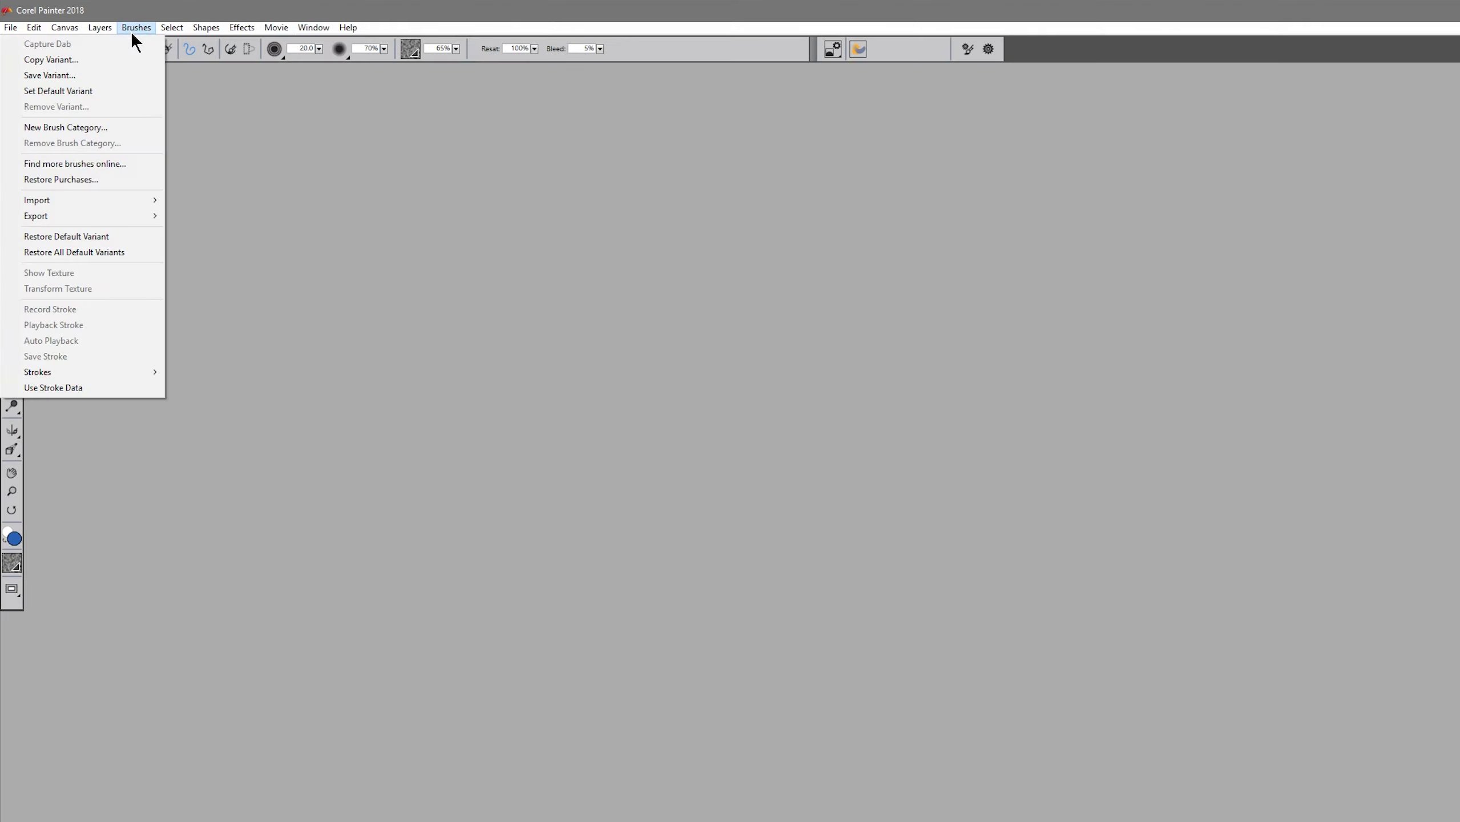
mouse_move(151, 202)
left_click(281, 201)
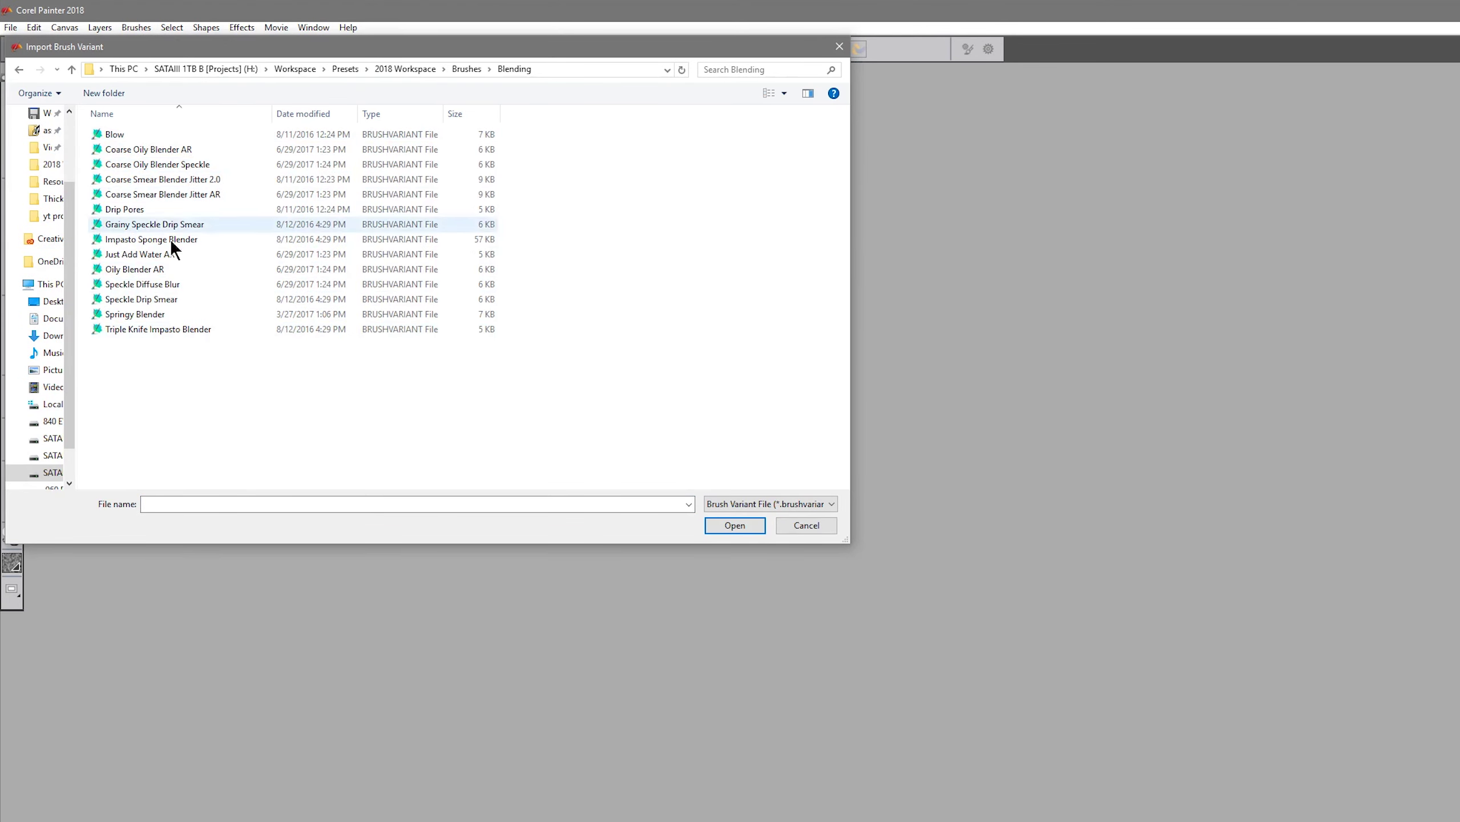
left_click(148, 269)
left_click(734, 525)
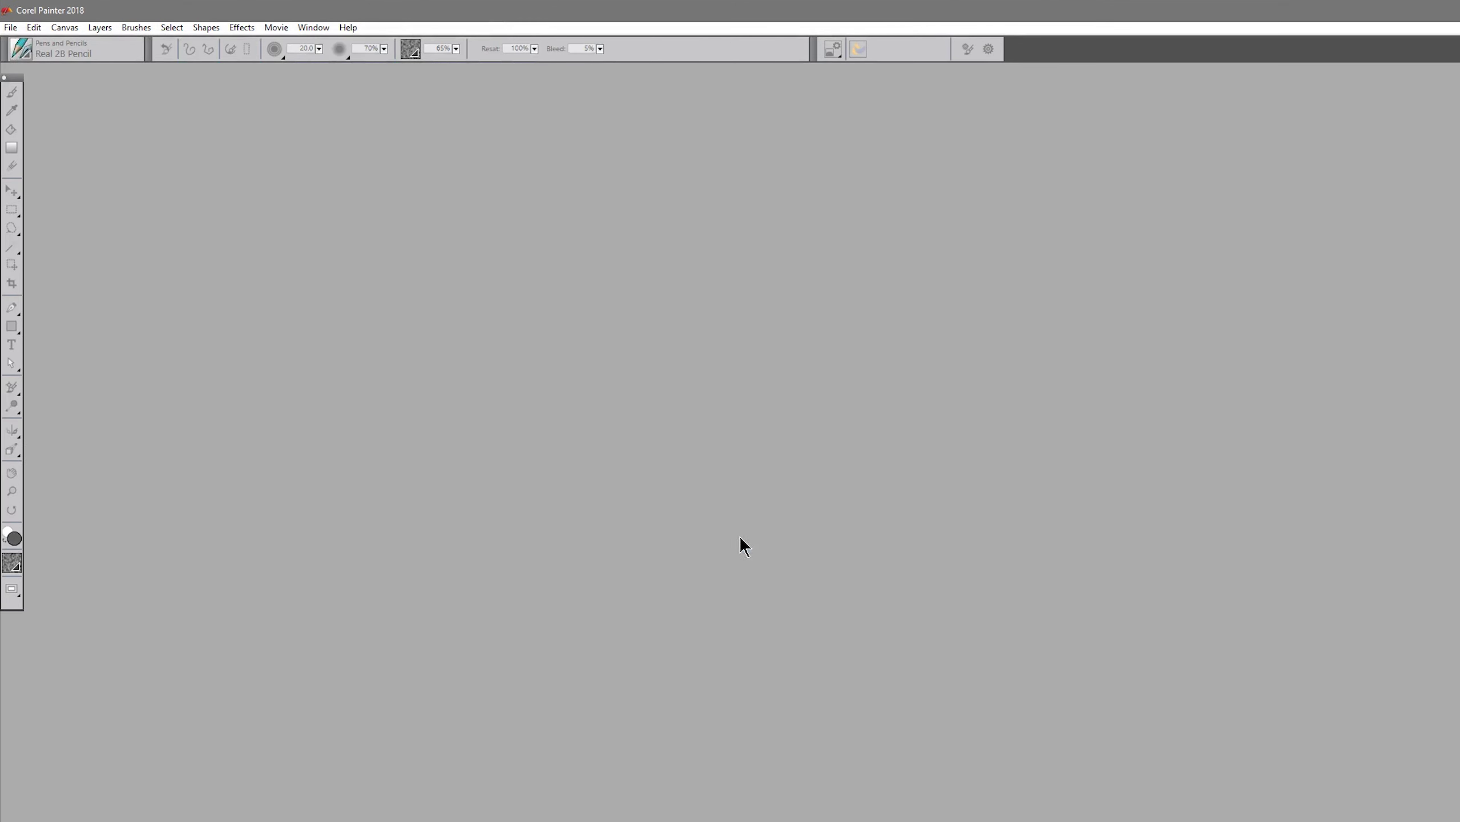
Step: Save the imported Oily Blender AR variant in a new brush category named AR Brushes, and look for that category in the brush library
left_click(989, 529)
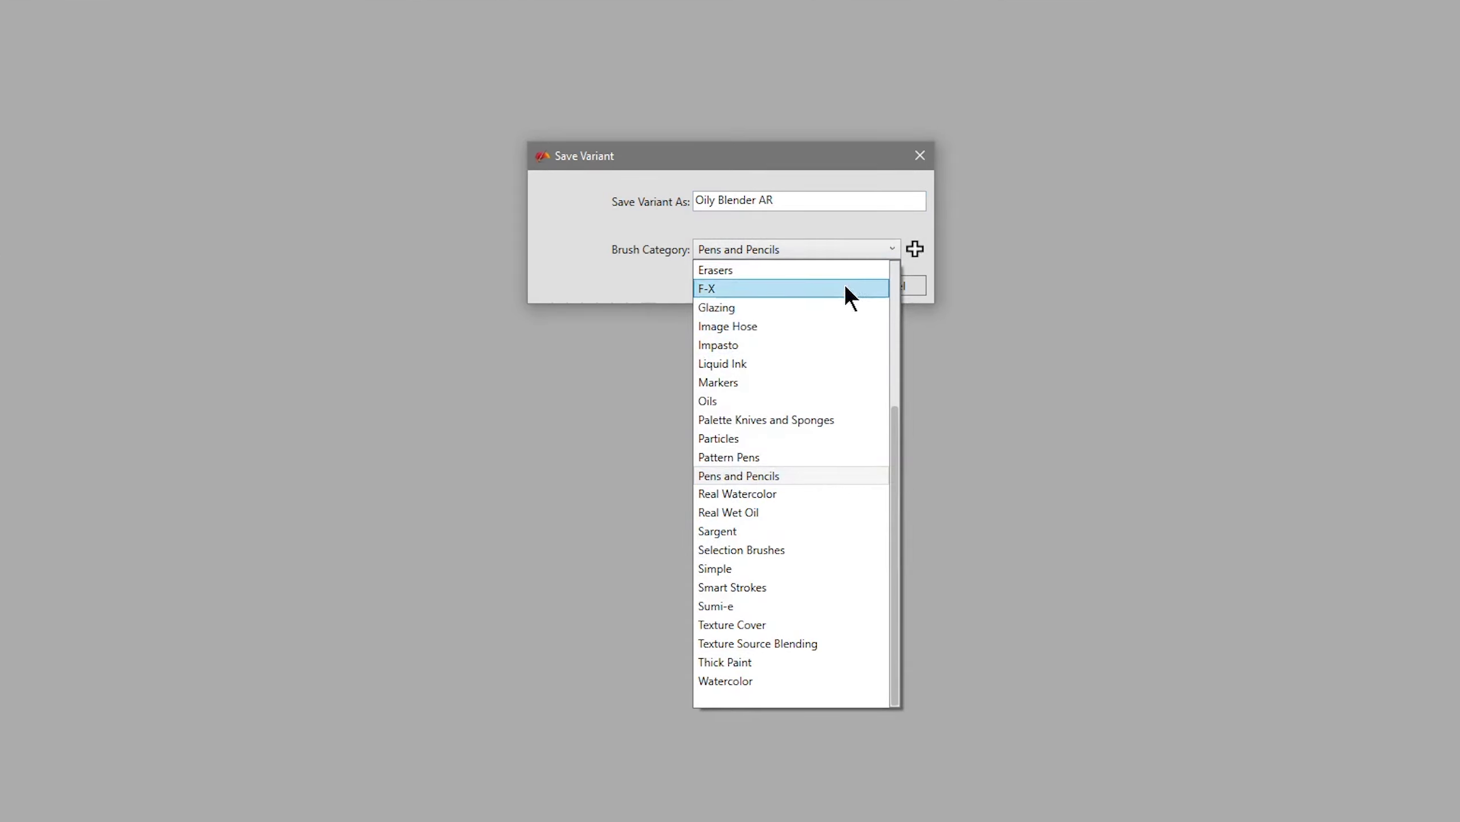
left_click(909, 228)
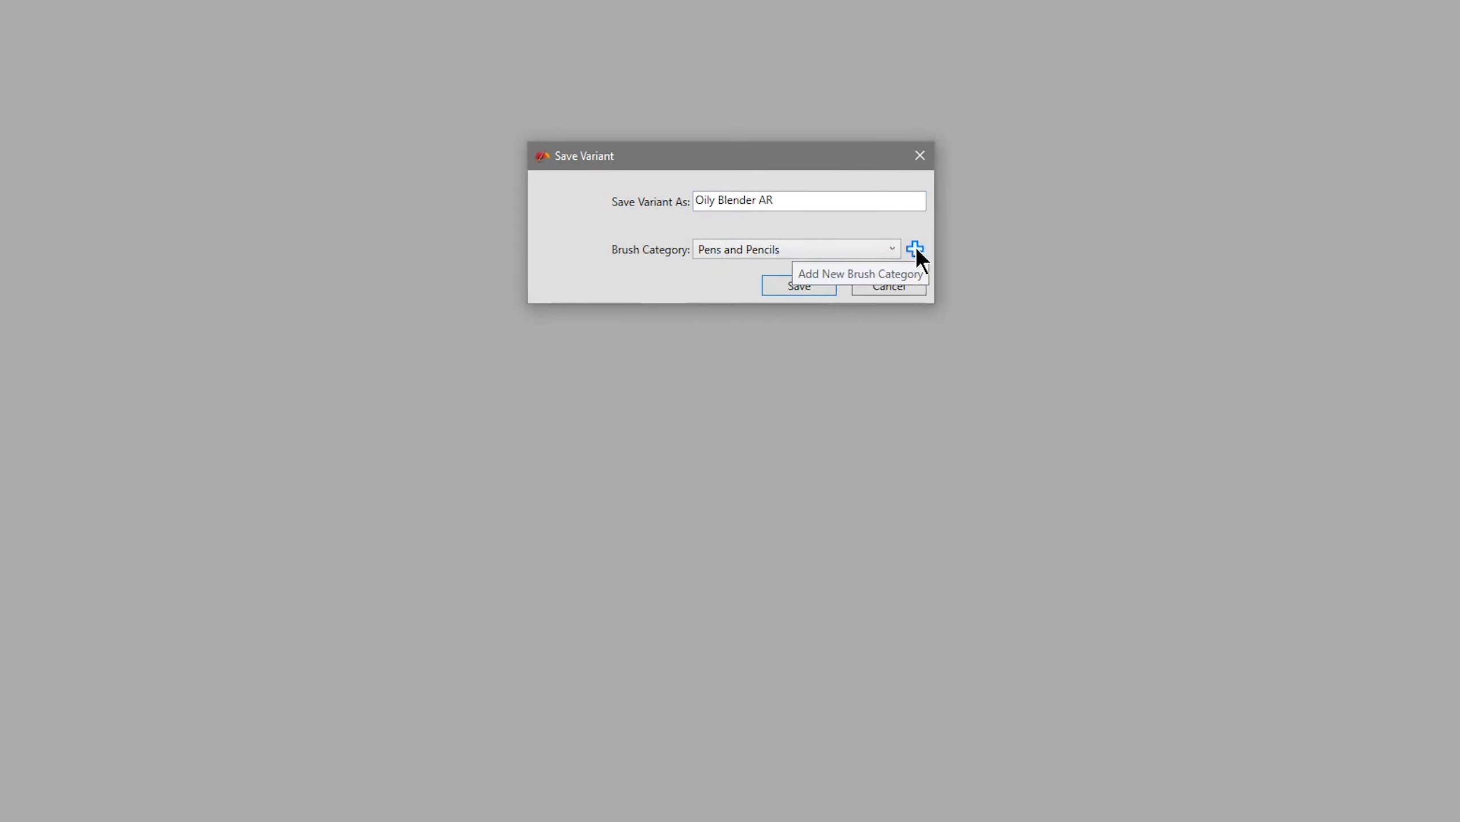
left_click(915, 250)
type("AR Brushes")
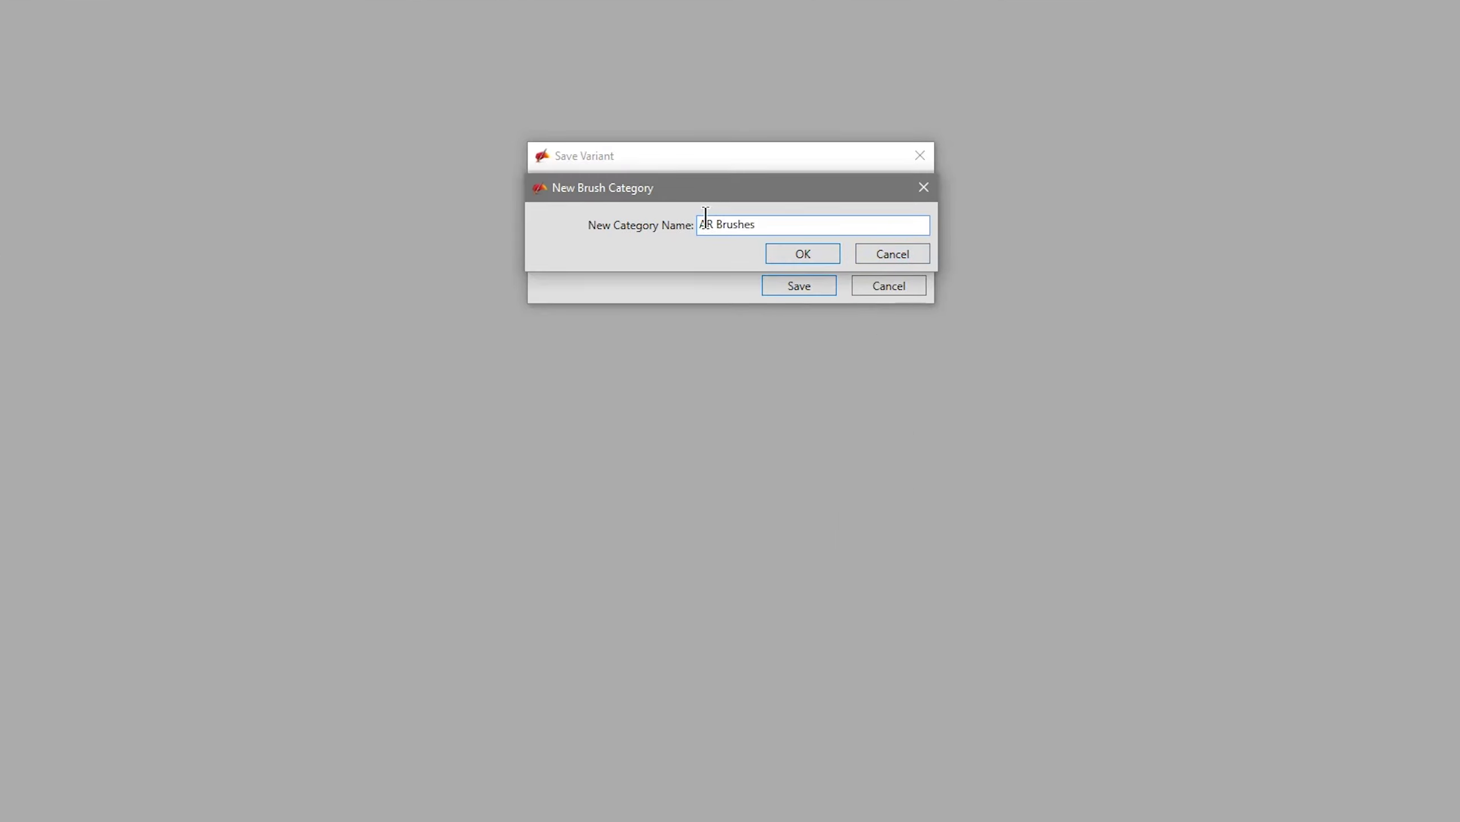
left_click(797, 253)
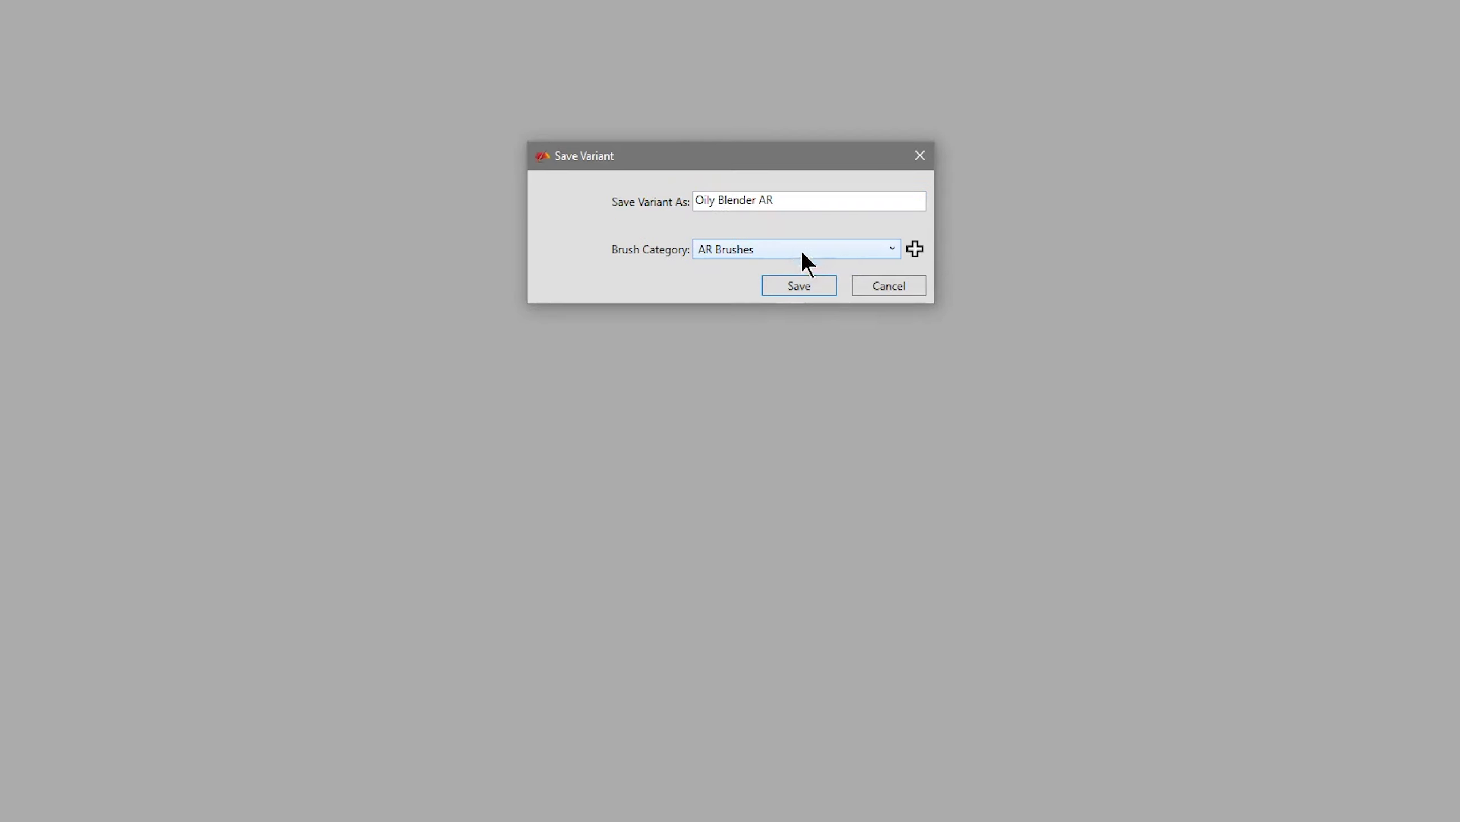
left_click(801, 282)
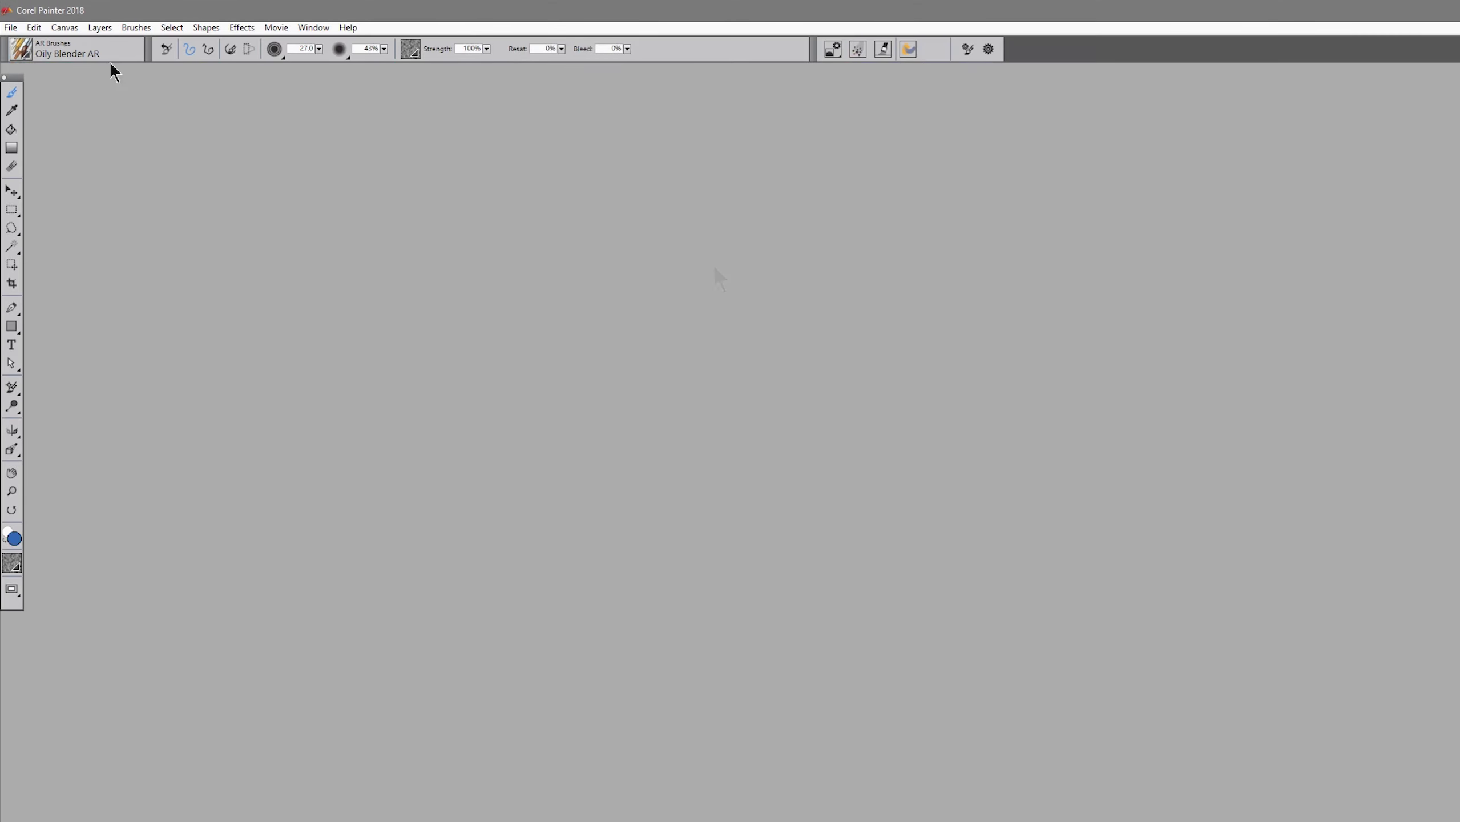
left_click(26, 49)
left_click_drag(131, 197, 137, 368)
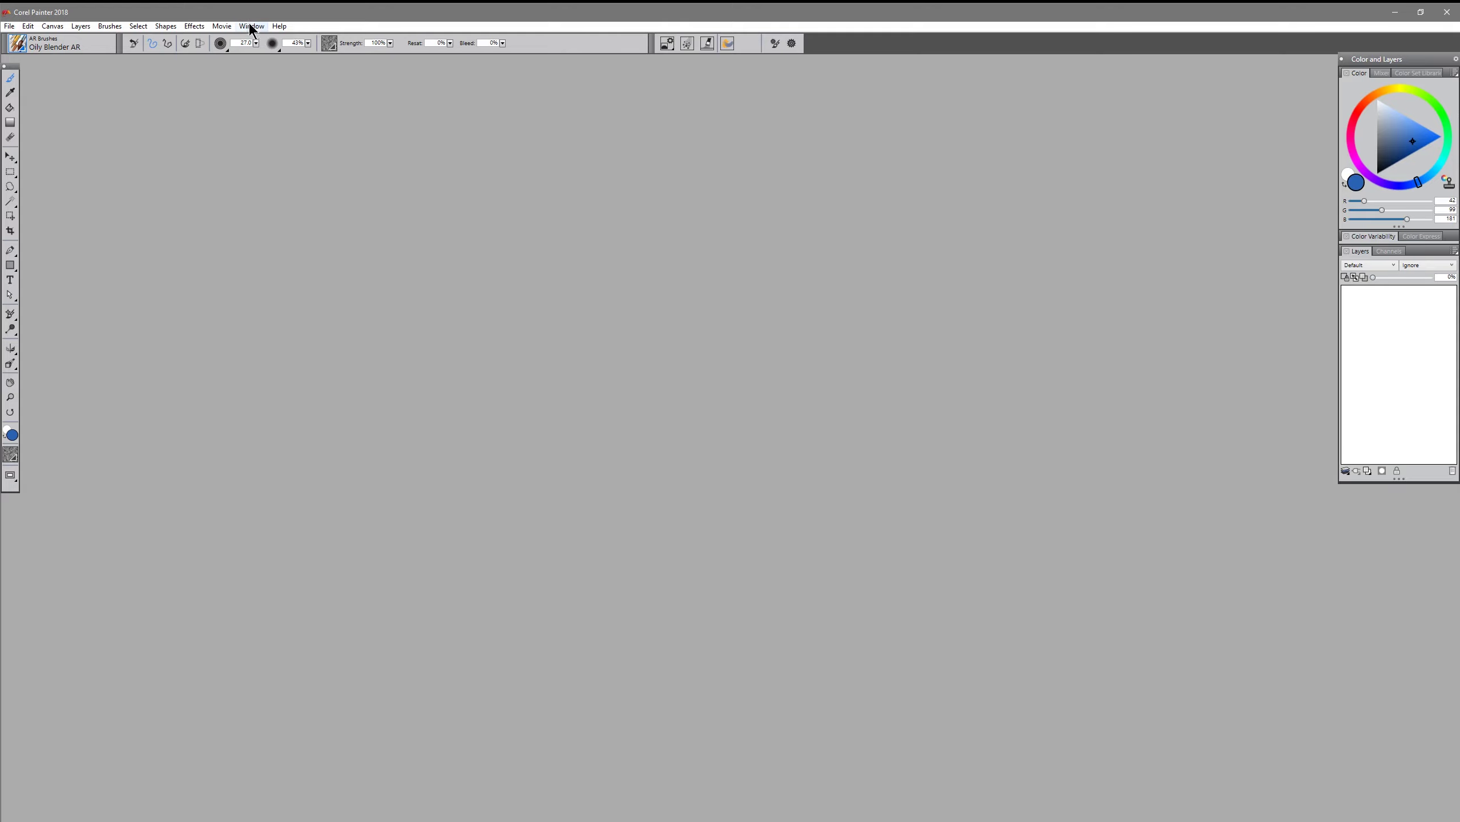
Step: Import the custom palette Blenders-AR.BOX from the July 2017 folder with the Custom Palette Organizer
left_click(251, 26)
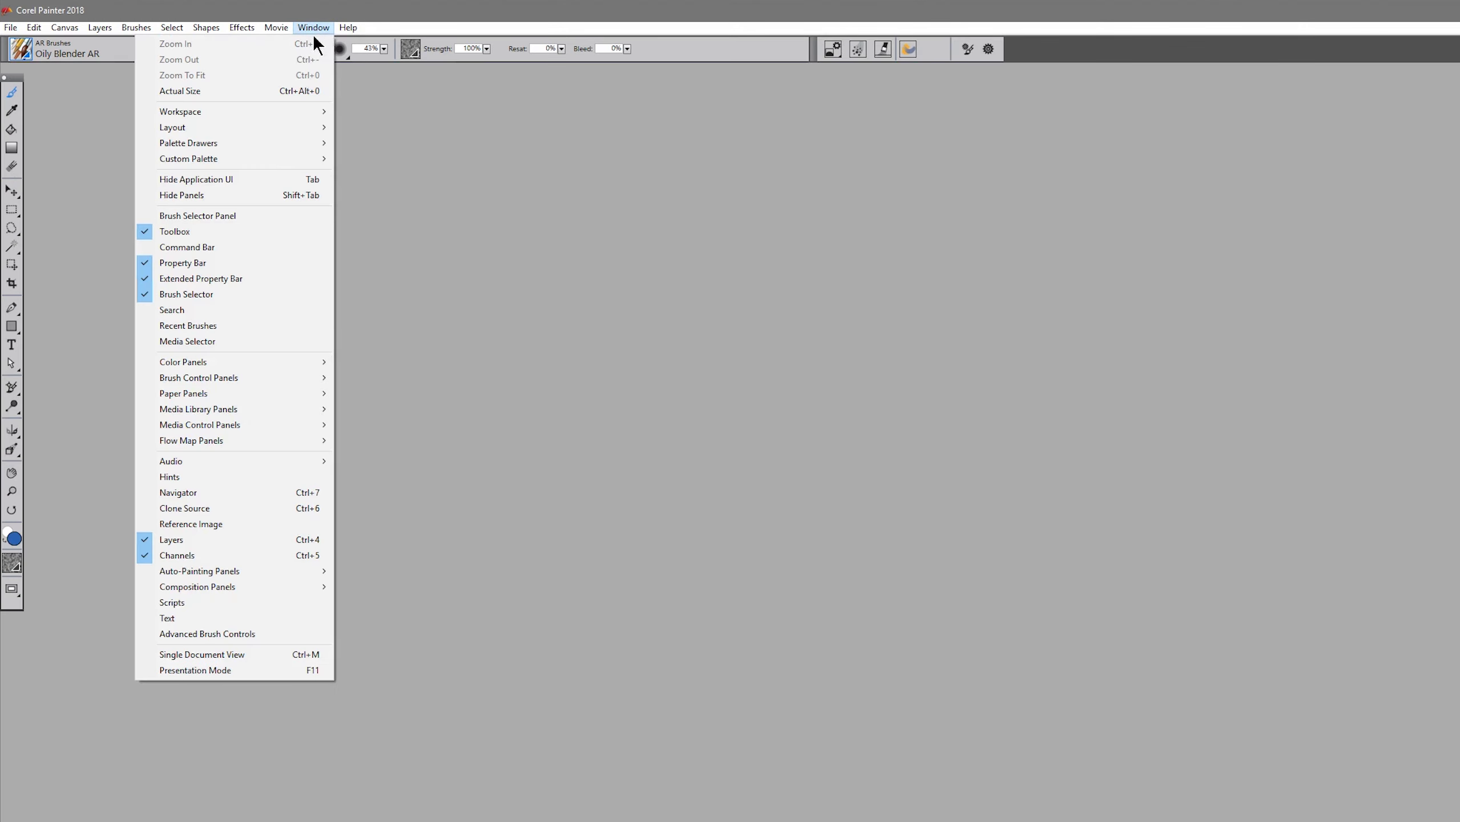
mouse_move(264, 161)
left_click(83, 159)
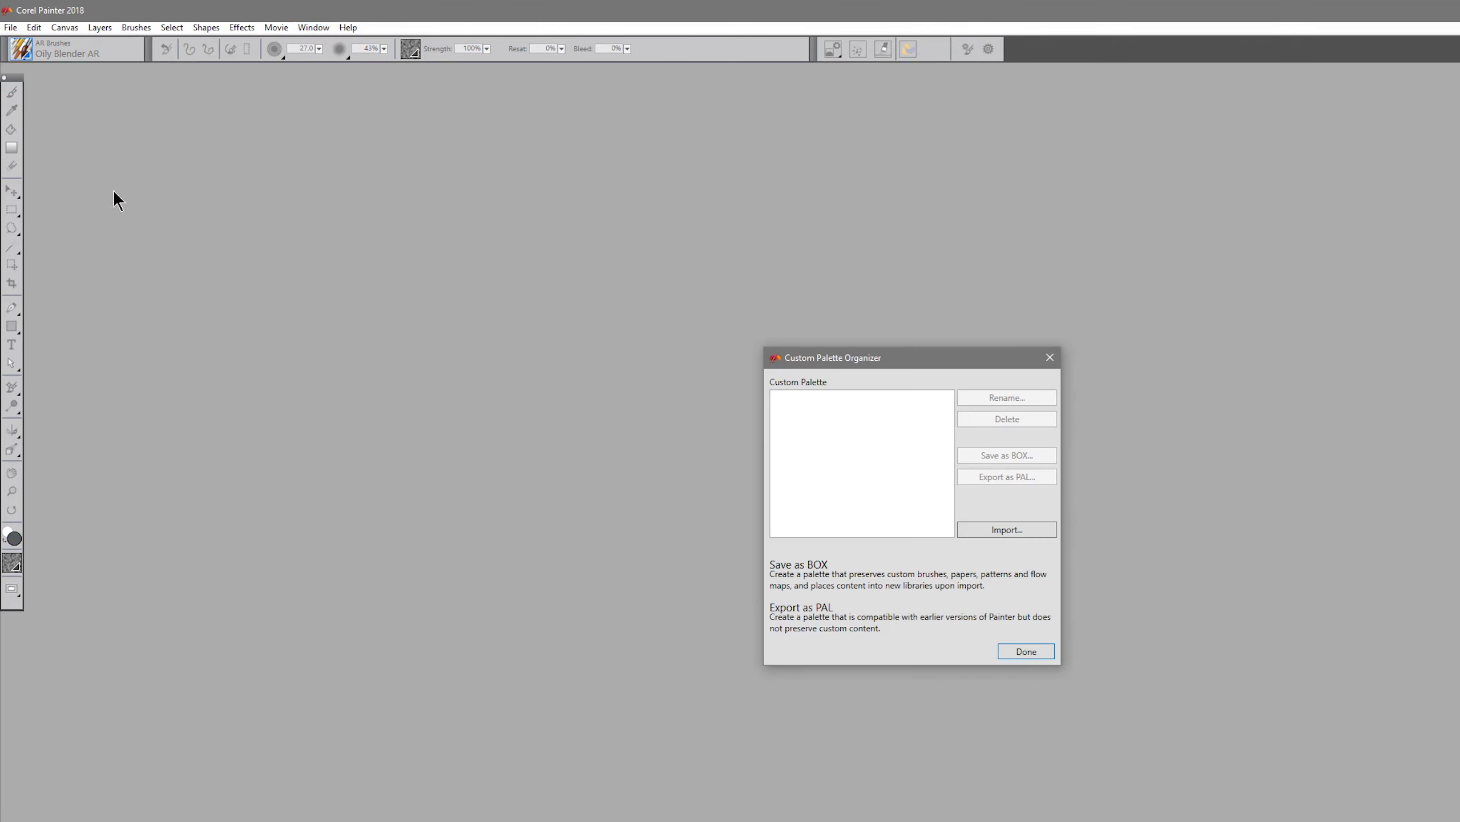
left_click(832, 375)
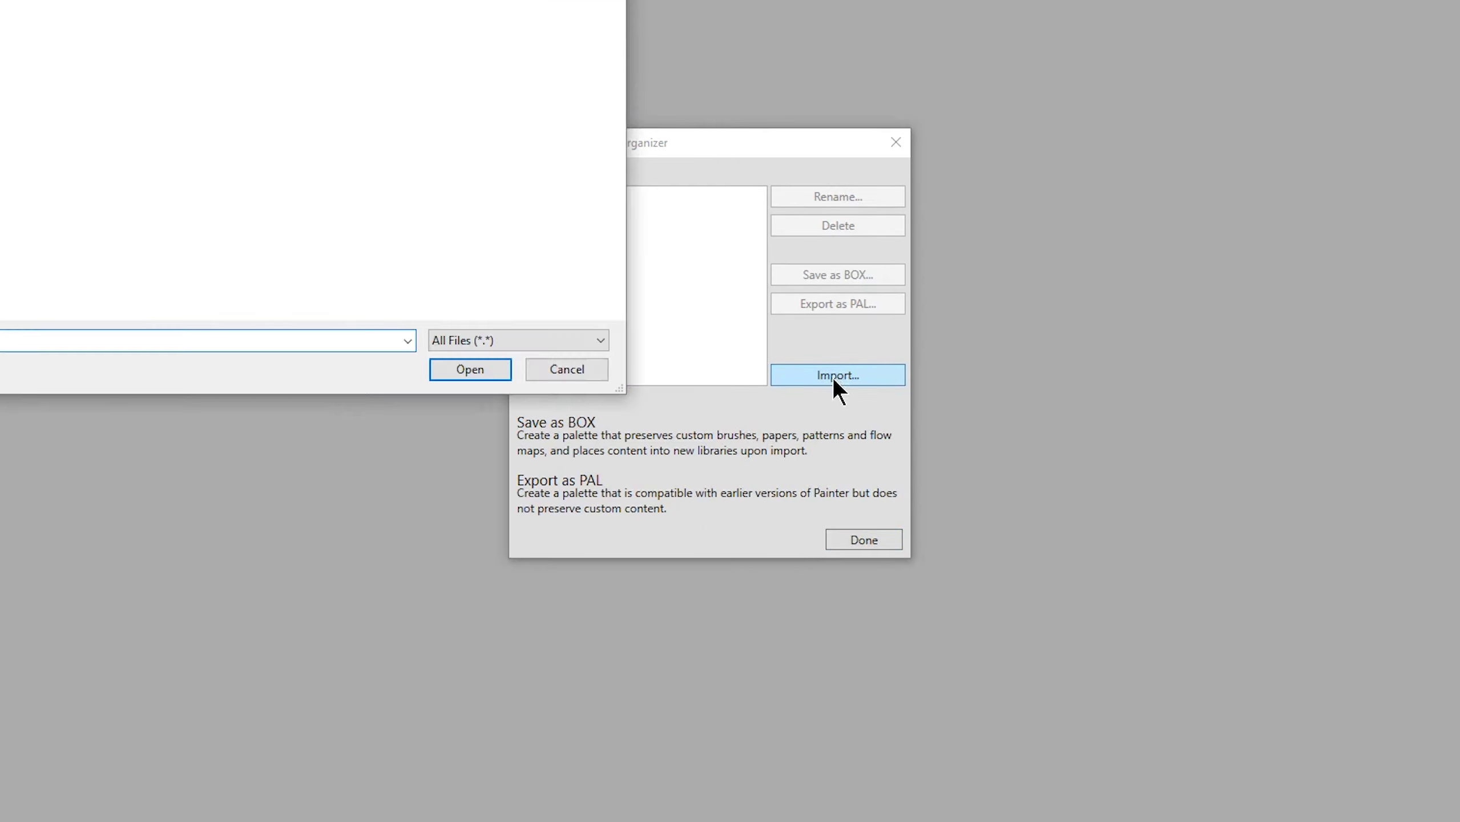
left_click(102, 112)
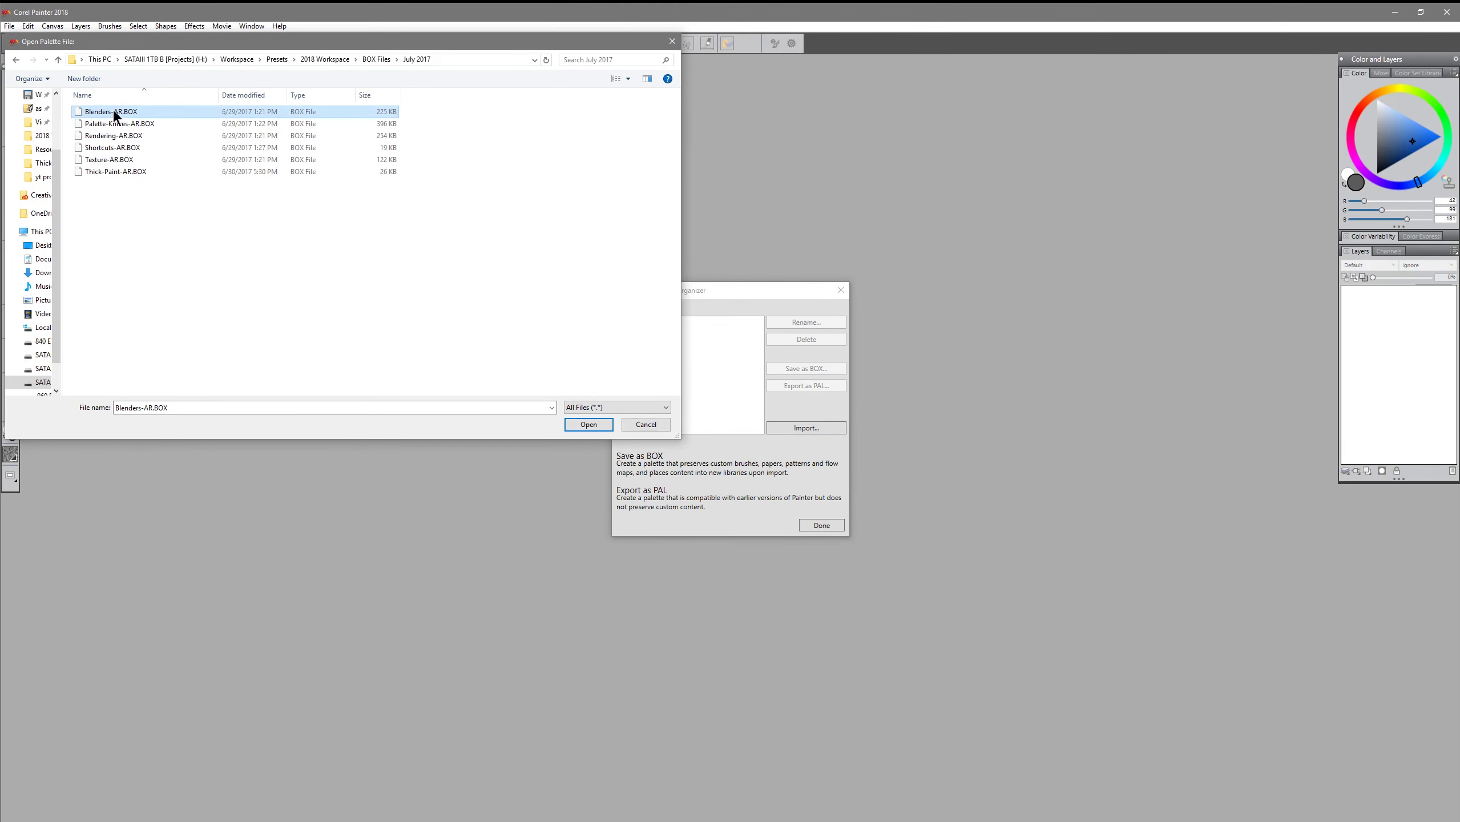
left_click(591, 426)
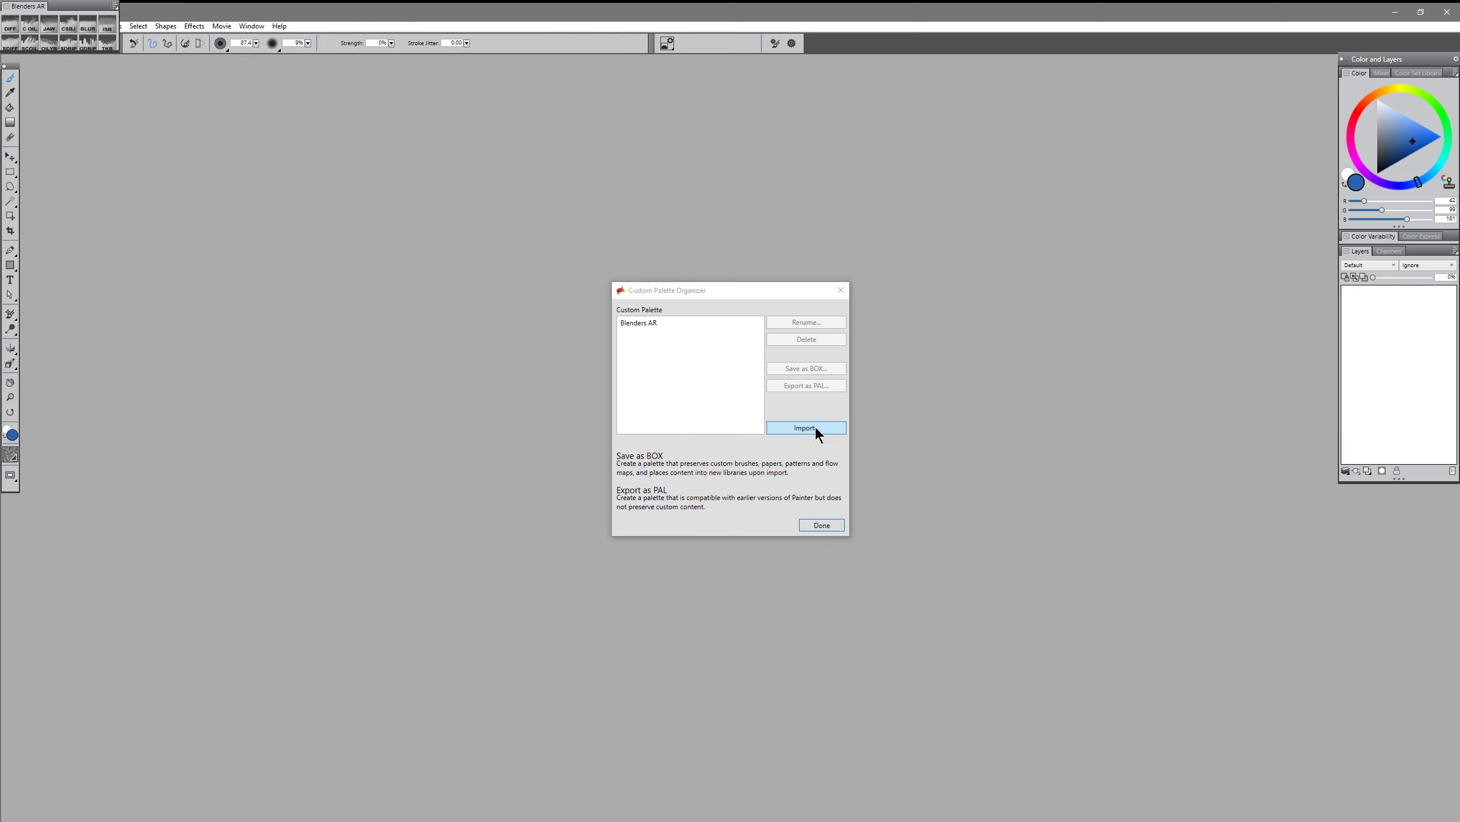
left_click(821, 524)
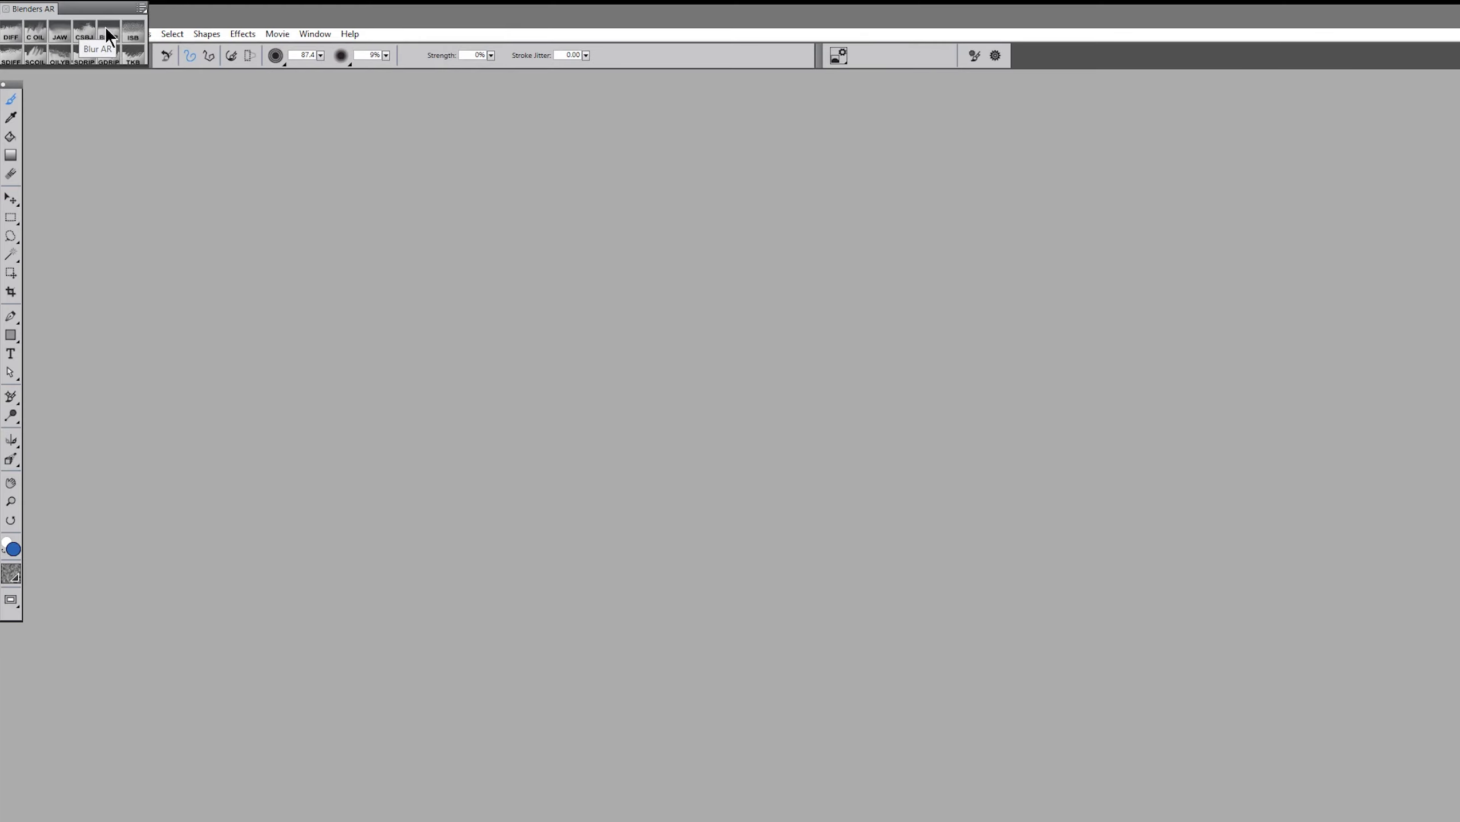
Step: Enlarge the Blenders AR palette to show all four rows of brushes and move it beside the toolbox
mouse_move(64, 2)
left_mouse_down()
mouse_move(90, 53)
mouse_move(262, 204)
left_mouse_up()
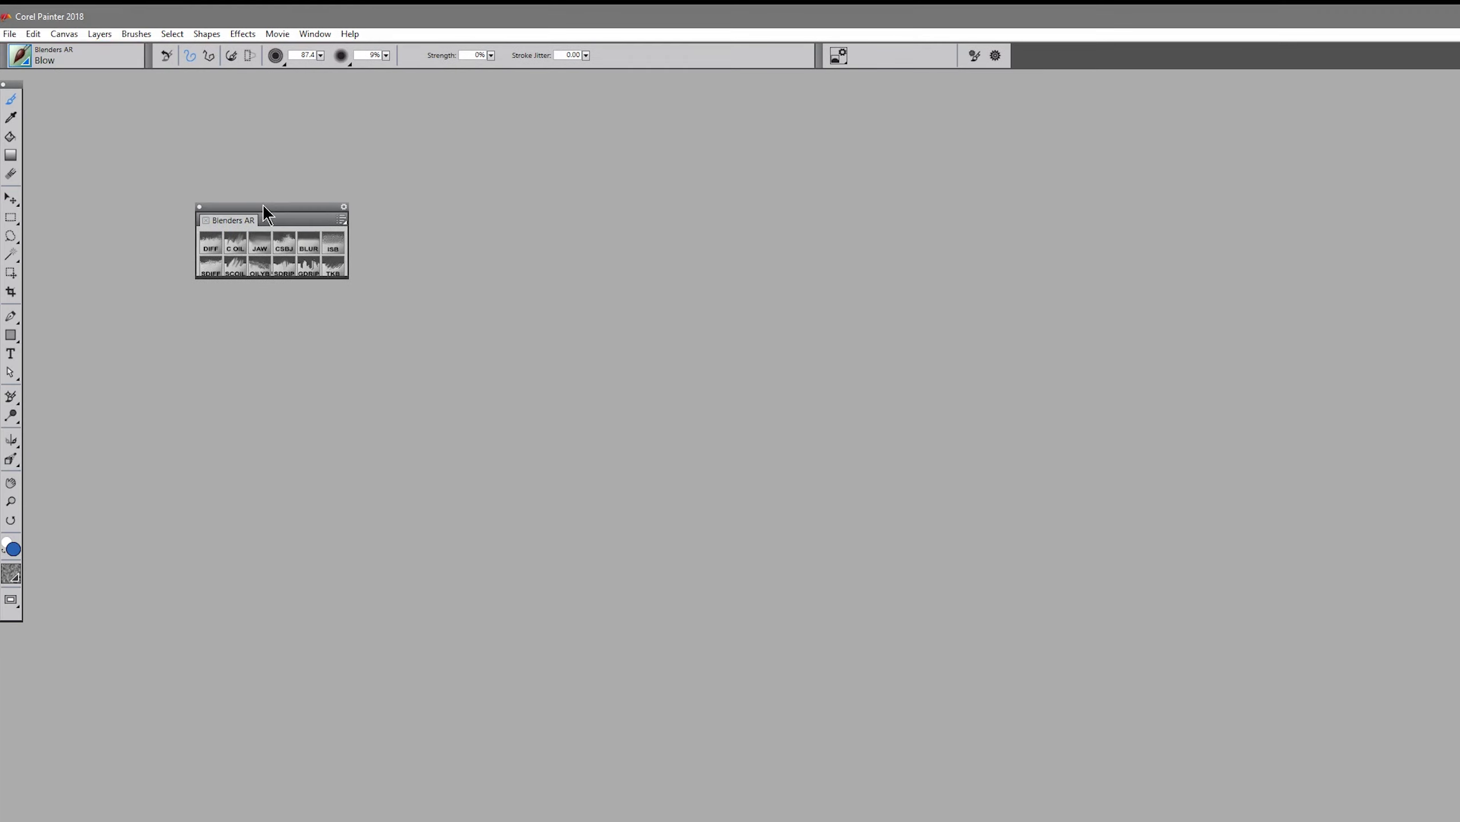
left_click(274, 273)
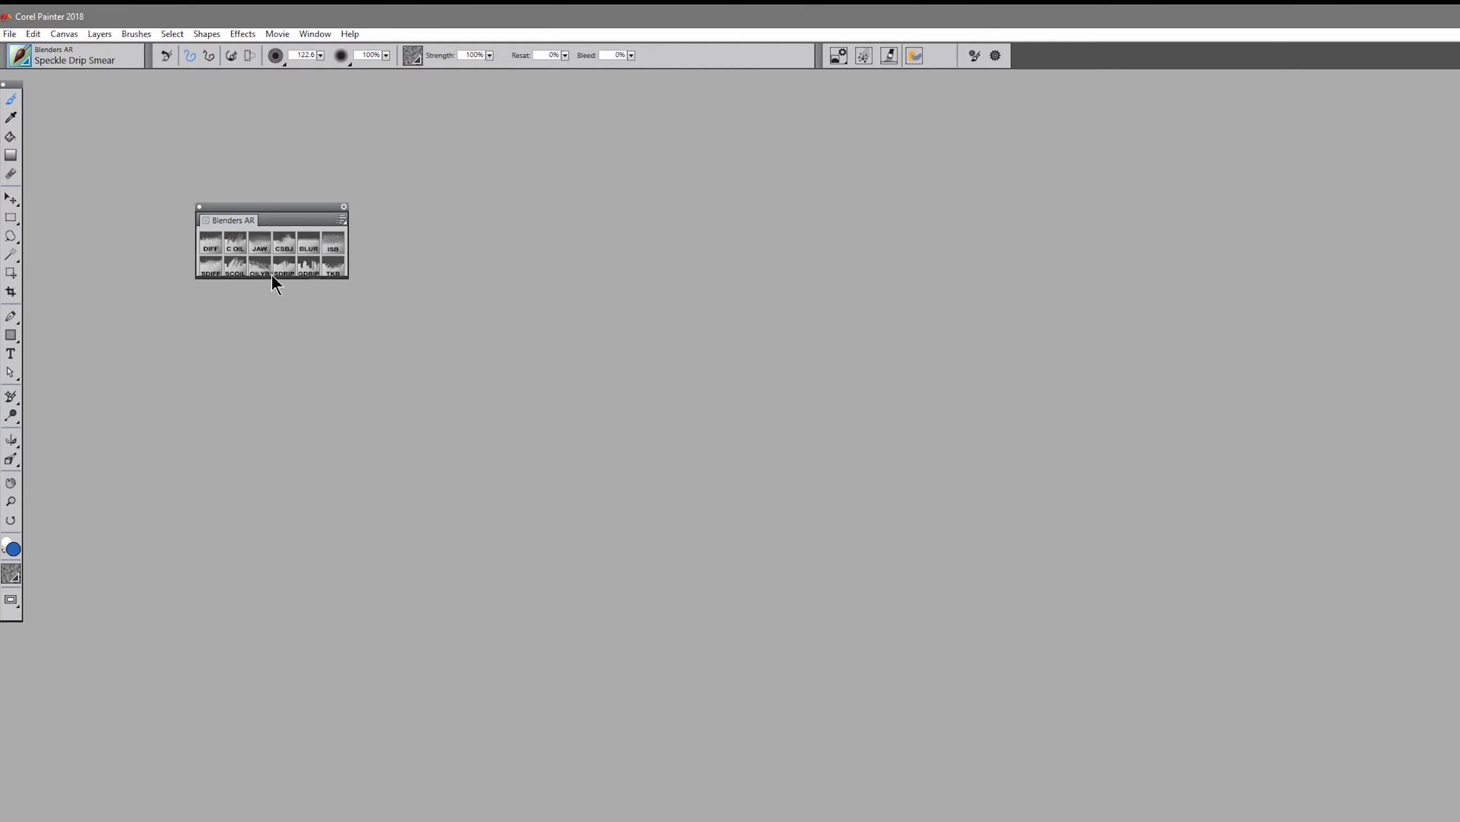
mouse_move(272, 278)
left_mouse_down()
mouse_move(272, 350)
mouse_move(279, 335)
left_mouse_up()
left_click_drag(303, 223, 115, 179)
Step: Look up the Blenders AR category in the Painter 2018 Brushes library, and pick the HUR brush in the Blenders AR palette
left_click(23, 58)
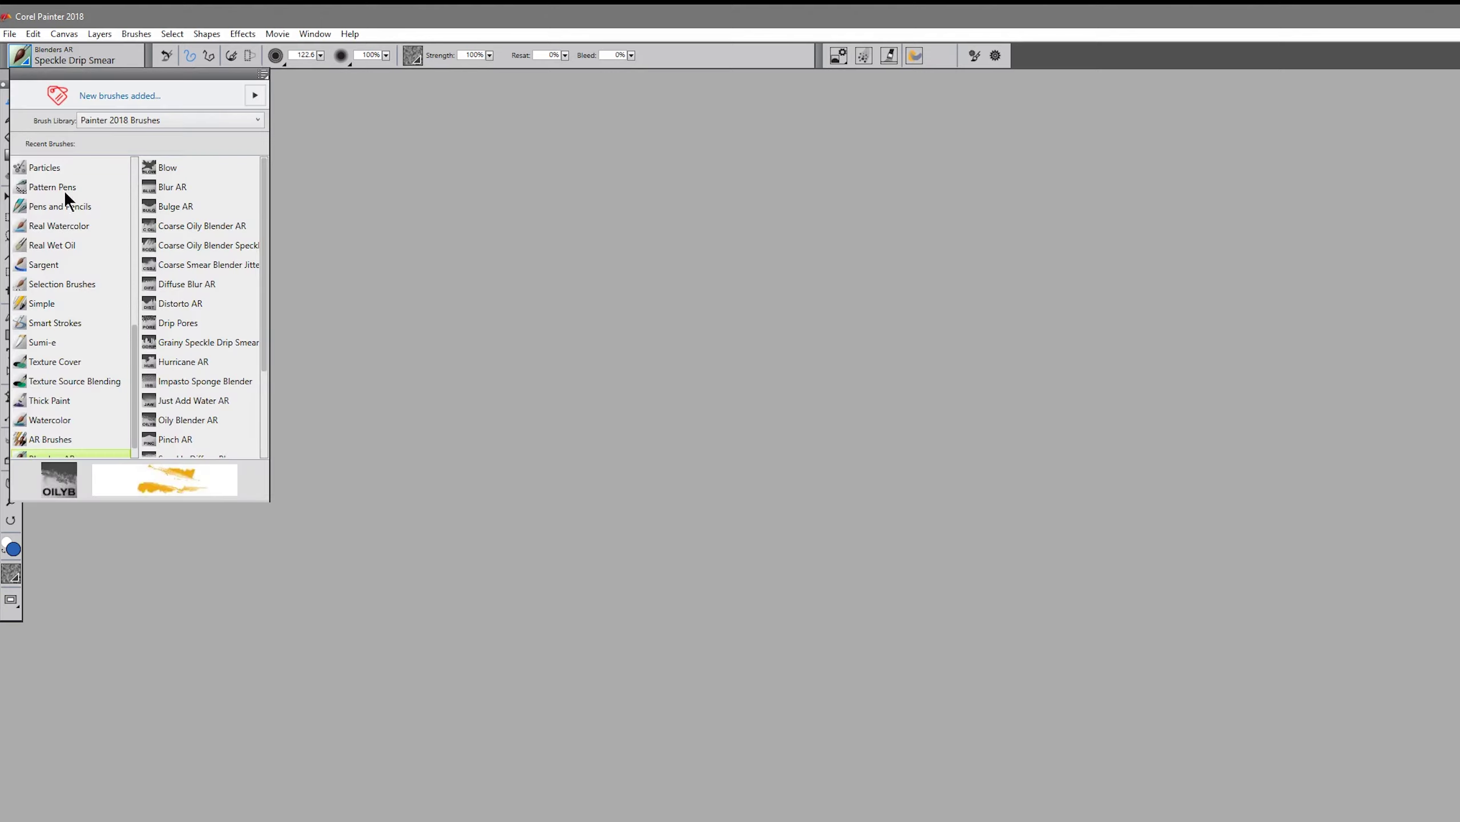
left_click_drag(132, 345, 132, 361)
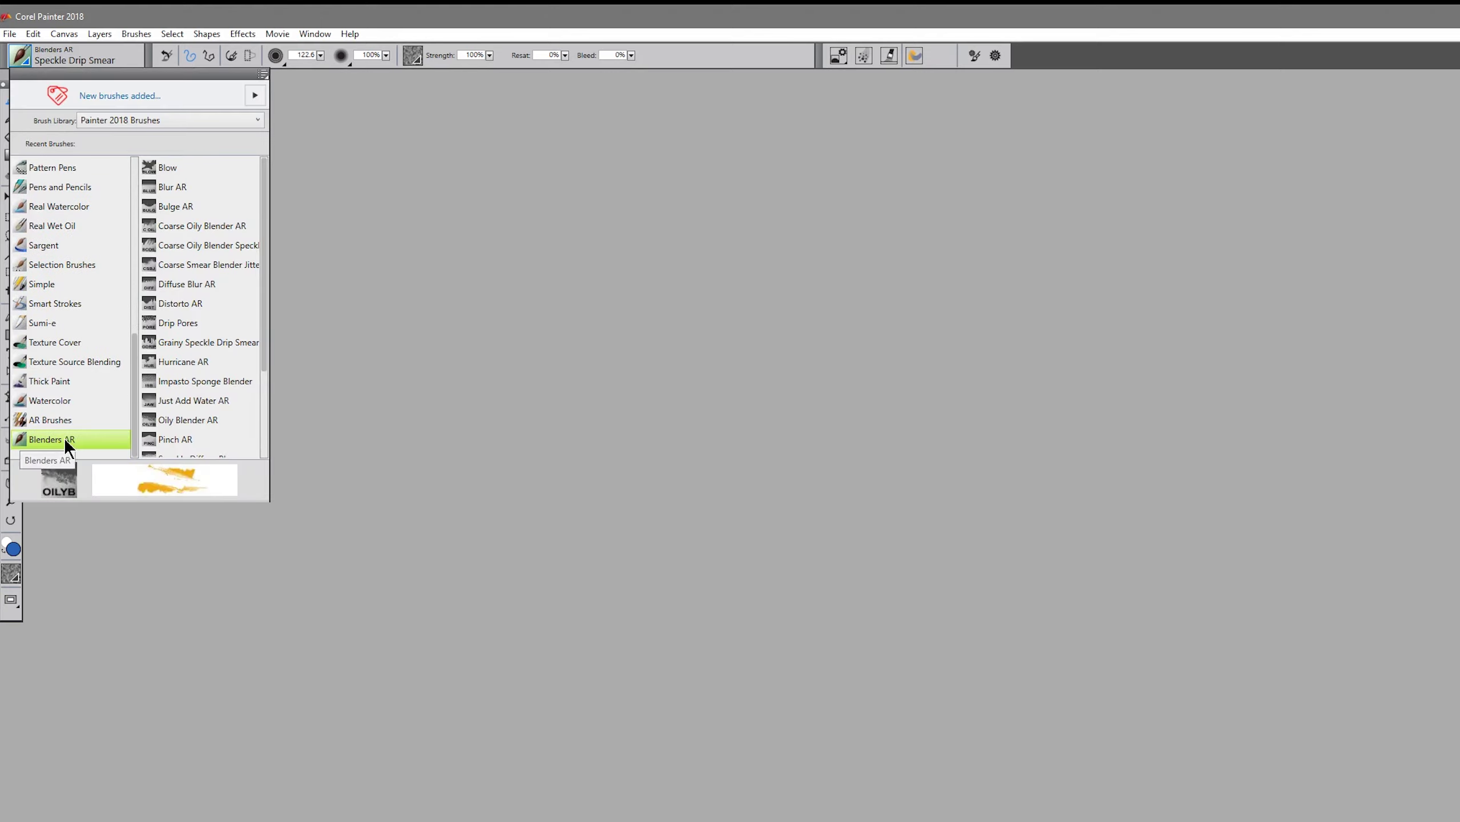
left_click(271, 239)
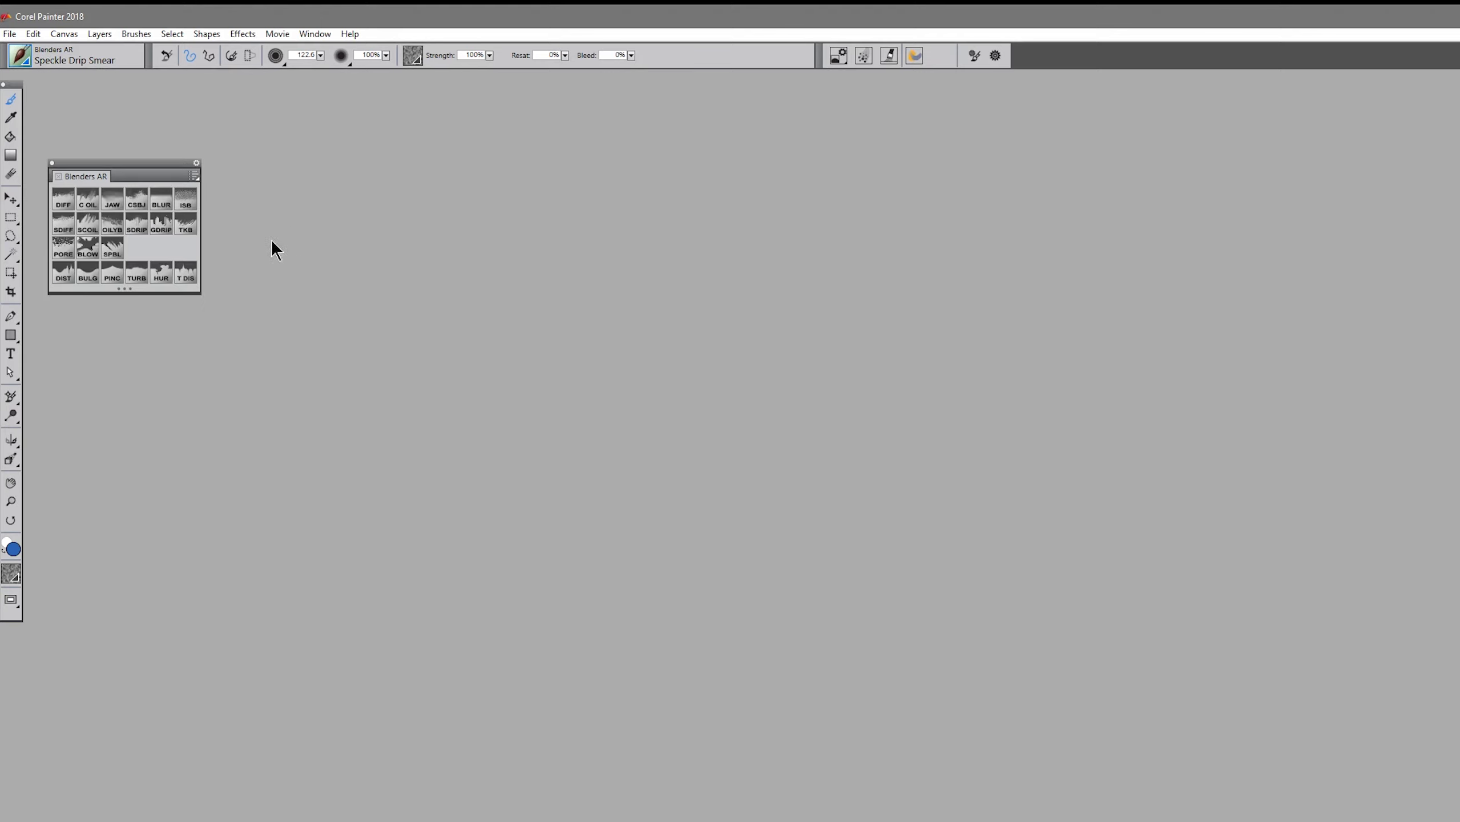
left_click(160, 273)
left_click(30, 56)
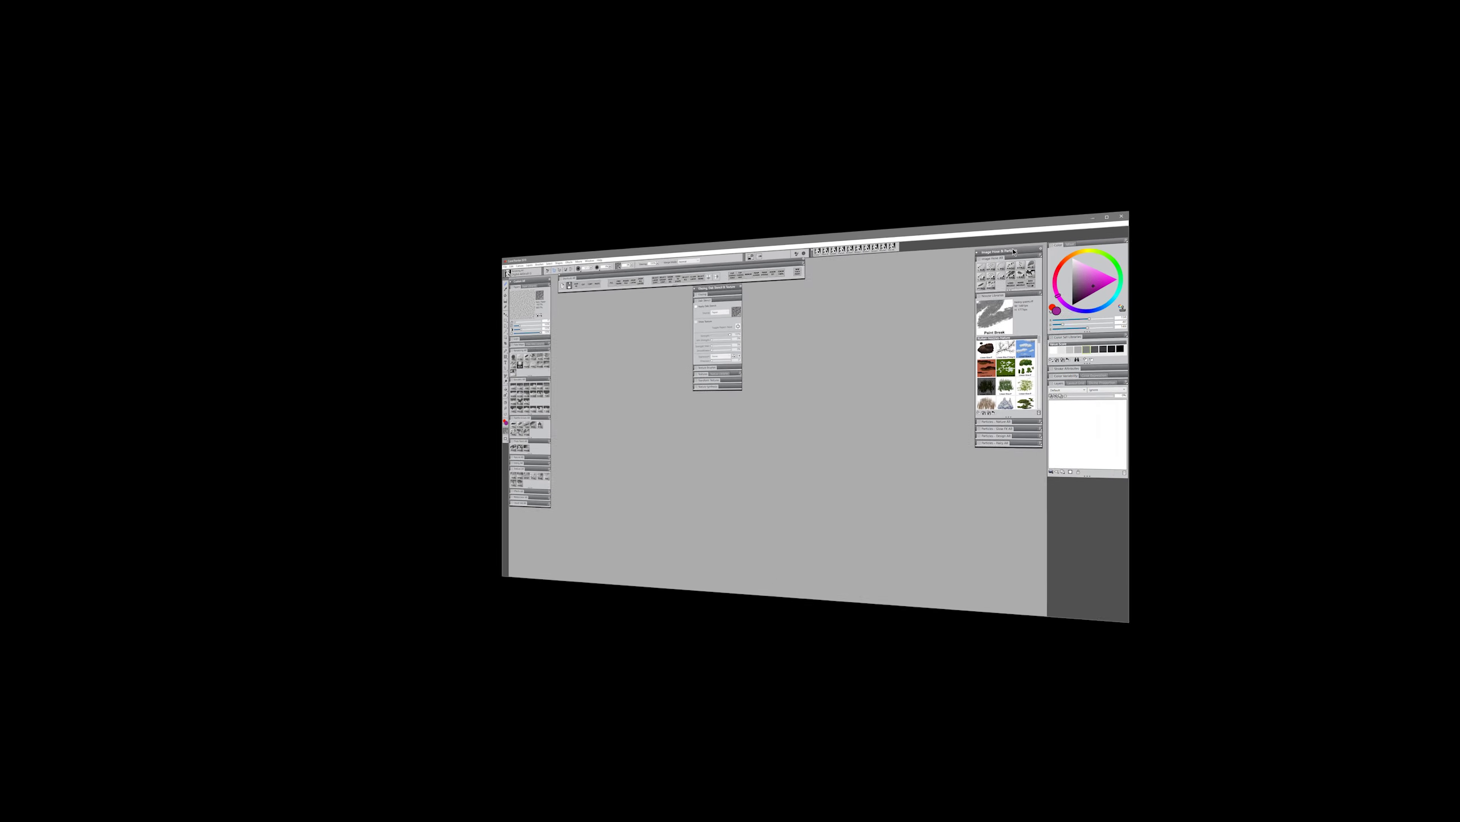
Step: Place the Glazing, Dab Stencil & Texture palette beside the Image Hose & Particles palette and collapse both
left_click_drag(777, 222, 1004, 191)
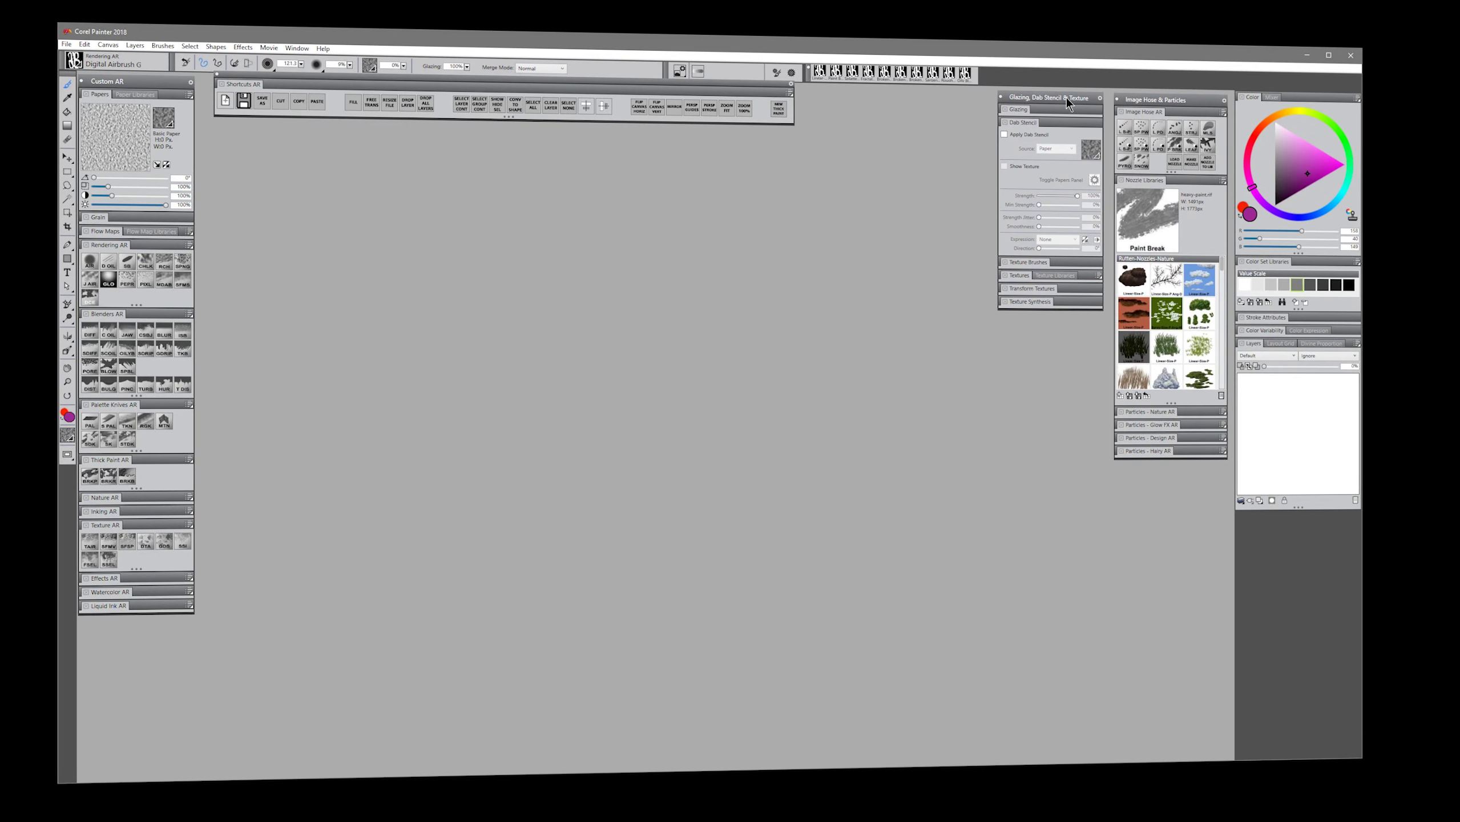
double_click(1066, 98)
double_click(1164, 100)
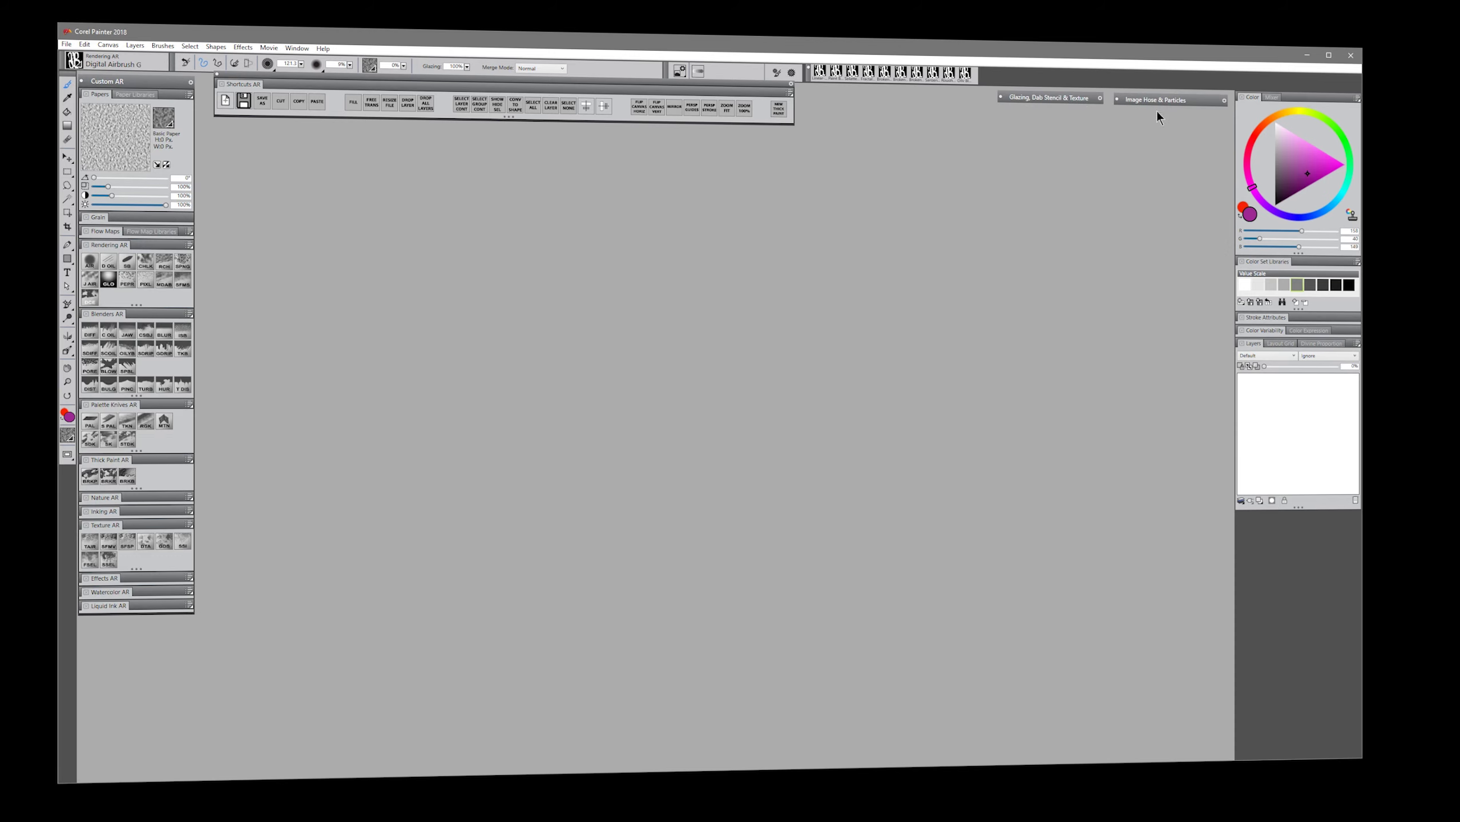